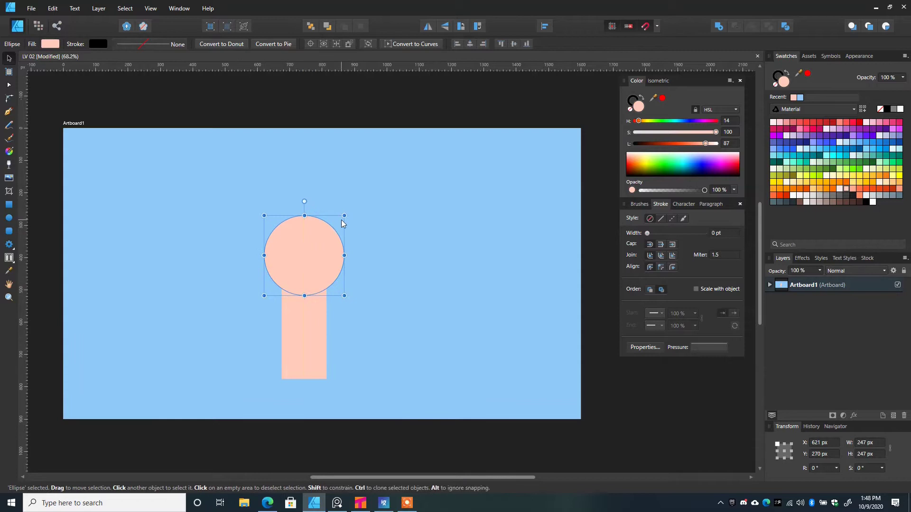
# Shrink the palm circle slightly and add a rounded-rectangle finger about 84 × 164 px to the hand
pyautogui.moveTo(310, 263); pyautogui.dragTo(314, 260)
pyautogui.click(139, 202)
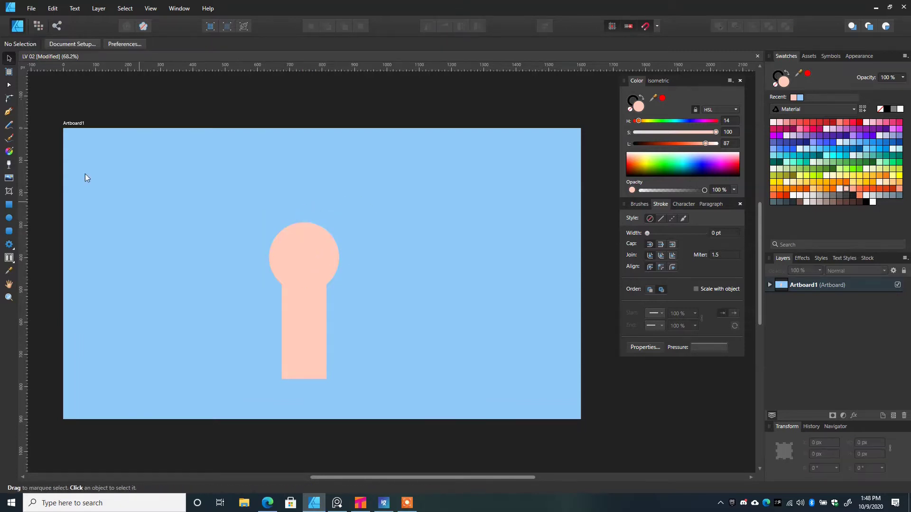
pyautogui.click(9, 231)
pyautogui.moveTo(205, 184); pyautogui.dragTo(233, 243)
pyautogui.moveTo(233, 187); pyautogui.dragTo(352, 193)
# Form three fingers across the palm, the outer two mirrored copies tilted 30° outward, and align them
pyautogui.press('v')
pyautogui.moveTo(328, 239); pyautogui.dragTo(281, 241)
pyautogui.click(431, 27)
pyautogui.keyDown('shift'); pyautogui.click(298, 219); pyautogui.keyUp('shift')
pyautogui.keyDown('shift'); pyautogui.click(335, 226); pyautogui.keyUp('shift')
pyautogui.click(545, 26)
pyautogui.click(585, 60)
# Make a thumb from a finger copy rotated to 90° and place it across the palm's left side
pyautogui.moveTo(296, 221); pyautogui.dragTo(264, 264)
pyautogui.hotkey('ctrl', 'd')
pyautogui.moveTo(249, 226); pyautogui.dragTo(293, 269)
pyautogui.scroll(3, 260, 269)
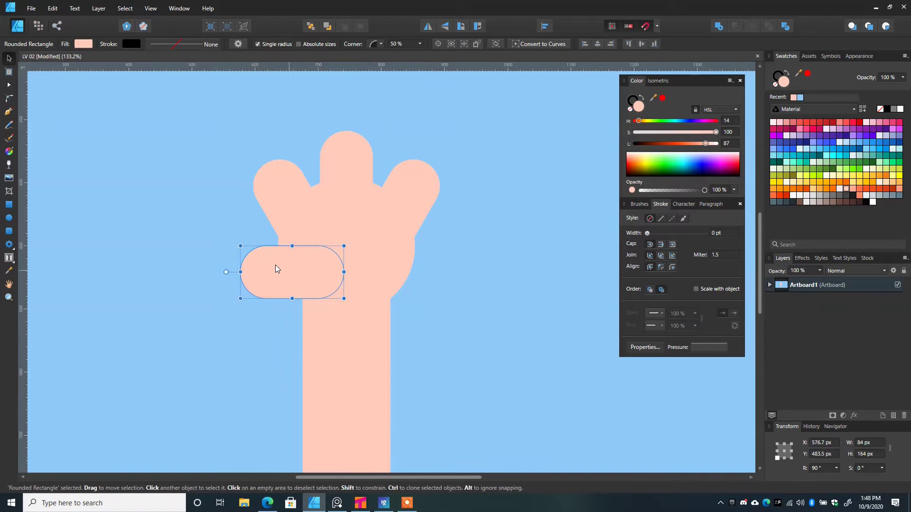
pyautogui.hotkey('ctrl', 'd')
# Scale the whole hand down and move it to the artboard's upper-left area
pyautogui.scroll(-3, 224, 192)
pyautogui.moveTo(189, 148); pyautogui.dragTo(389, 370)
pyautogui.moveTo(270, 238); pyautogui.dragTo(121, 190)
pyautogui.moveTo(164, 113); pyautogui.dragTo(265, 221)
pyautogui.scroll(2, 265, 222)
pyautogui.moveTo(214, 244); pyautogui.dragTo(240, 183)
pyautogui.click(289, 187)
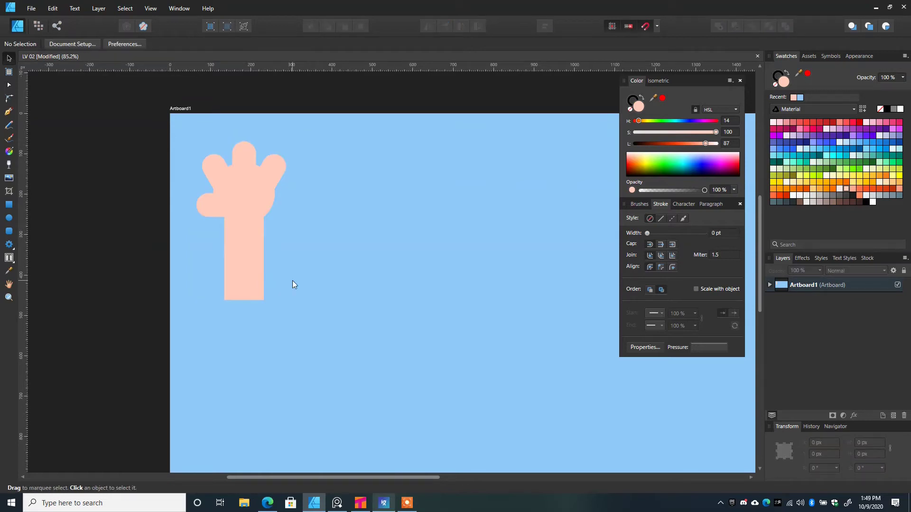
# Duplicate the hand to its right at the same height and delete the copy's middle and right fingers
pyautogui.moveTo(146, 115); pyautogui.dragTo(325, 327)
pyautogui.moveTo(259, 212); pyautogui.dragTo(385, 212)
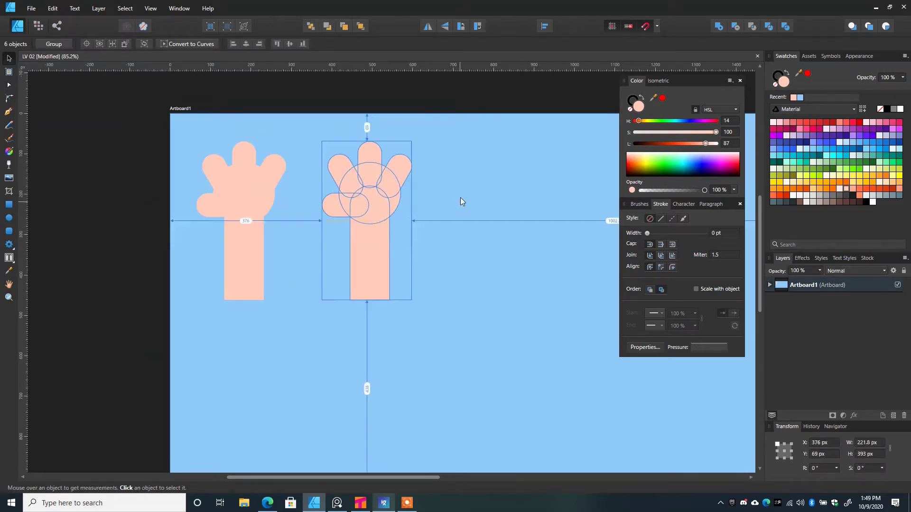
pyautogui.click(460, 197)
pyautogui.click(345, 170)
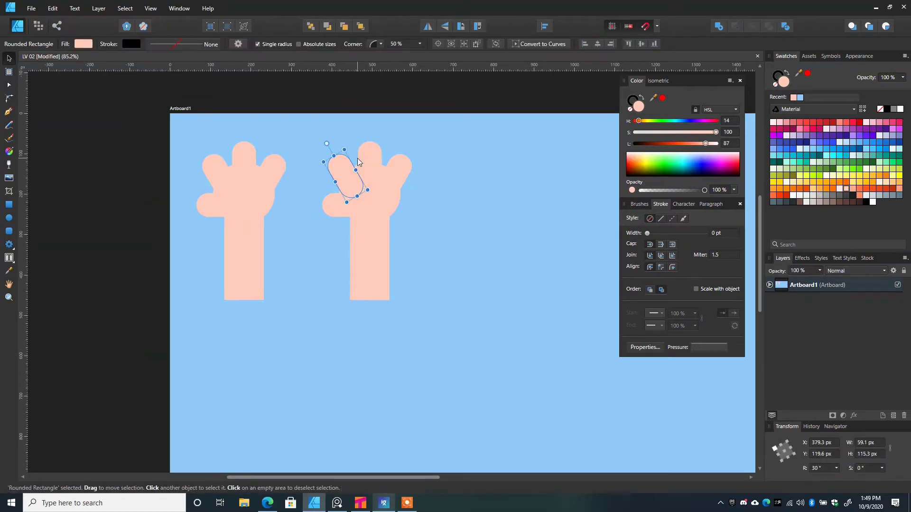
pyautogui.click(374, 153)
pyautogui.keyDown('shift'); pyautogui.click(406, 162); pyautogui.keyUp('shift')
pyautogui.press('Delete')
# Rotate the second hand's remaining finger upright to 0°, shift it onto the palm's left edge and lengthen it to about 140 px
pyautogui.click(345, 166)
pyautogui.moveTo(327, 144); pyautogui.dragTo(345, 148)
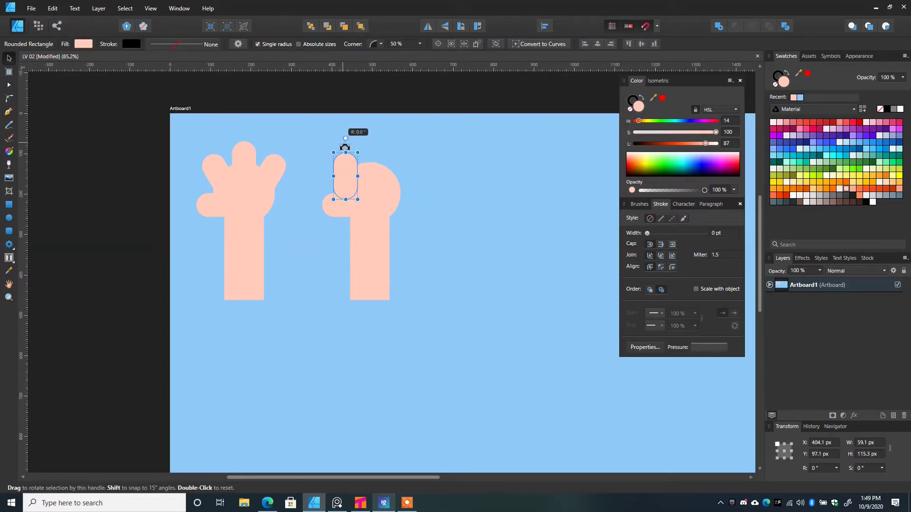
pyautogui.moveTo(345, 180); pyautogui.dragTo(351, 179)
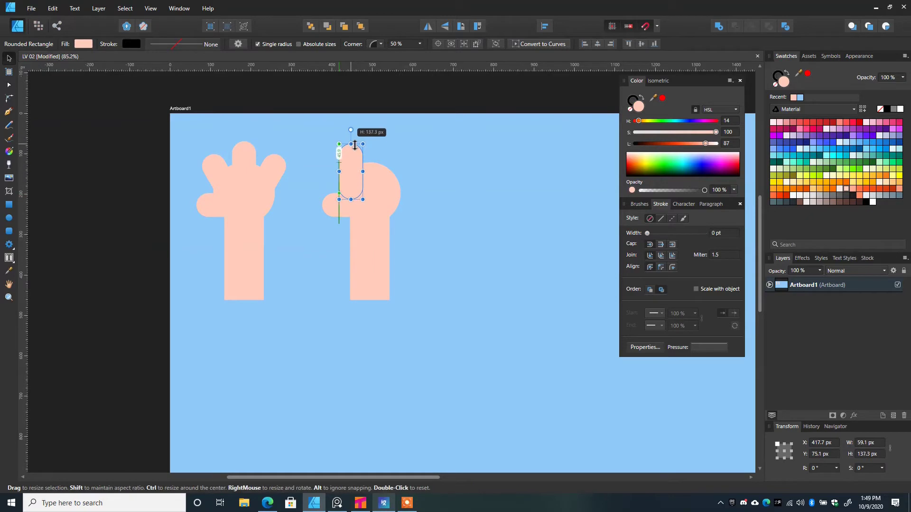
pyautogui.click(405, 147)
# Recolour the artboard background with the brighter blue swatch (H 207, S 90, L 61)
pyautogui.moveTo(400, 155); pyautogui.dragTo(357, 164)
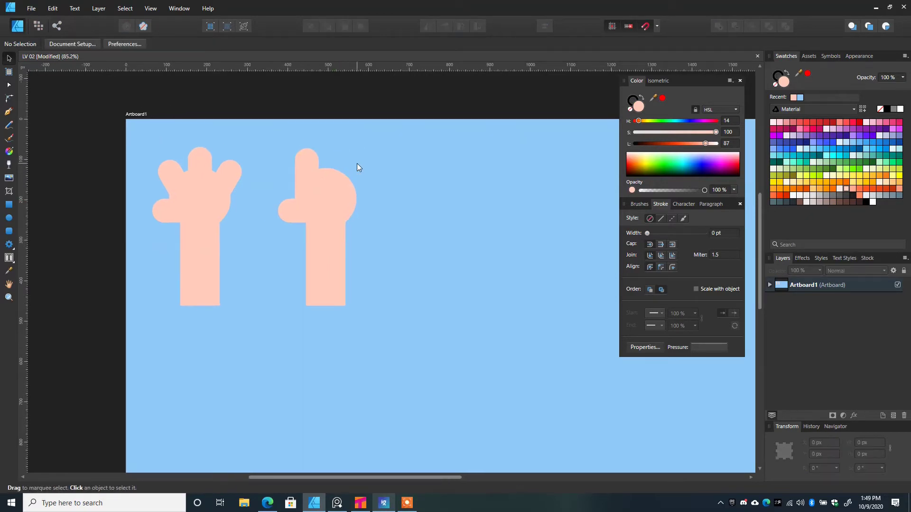
pyautogui.click(264, 130)
pyautogui.click(867, 146)
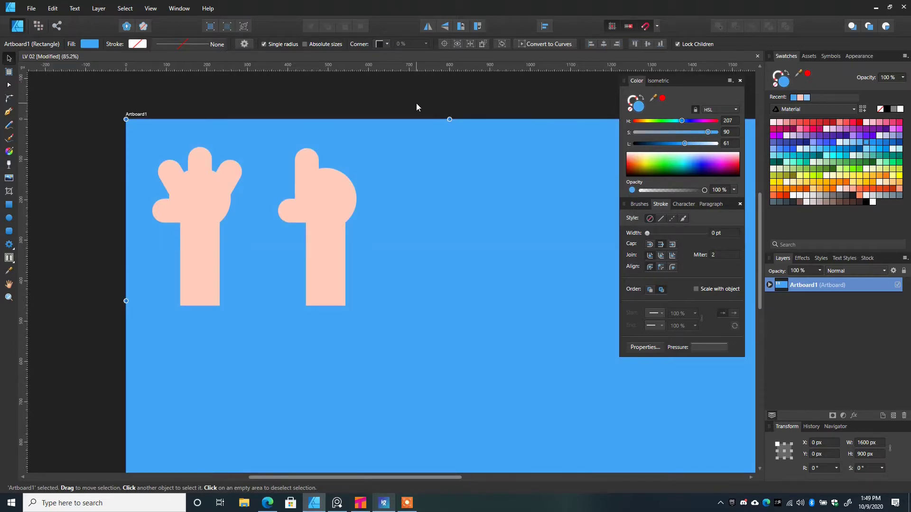
# Duplicate the pointing hand to its right and delete the copy's raised finger
pyautogui.moveTo(265, 127); pyautogui.dragTo(416, 350)
pyautogui.moveTo(329, 214); pyautogui.dragTo(465, 213)
pyautogui.click(523, 174)
pyautogui.click(448, 163)
pyautogui.press('Delete')
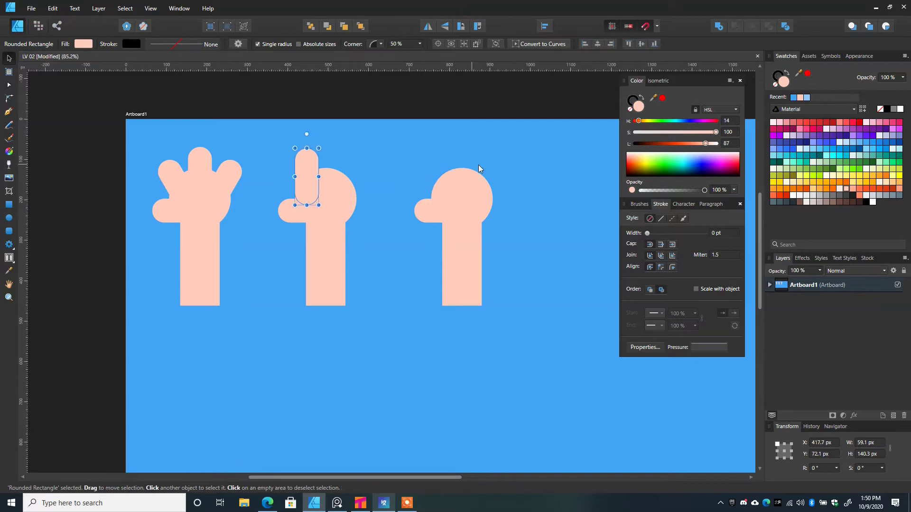
pyautogui.hotkey('ctrl', 'd')
pyautogui.moveTo(458, 182); pyautogui.dragTo(517, 184)
pyautogui.hotkey('ctrl', 'z')
# Draw a rounded rectangle over the third hand's palm as a fist and give it the sampled skin colour
pyautogui.click(8, 231)
pyautogui.moveTo(432, 155); pyautogui.dragTo(500, 173)
pyautogui.press('i')
pyautogui.click(464, 271)
pyautogui.press('v')
pyautogui.moveTo(466, 198); pyautogui.dragTo(468, 197)
pyautogui.click(508, 190)
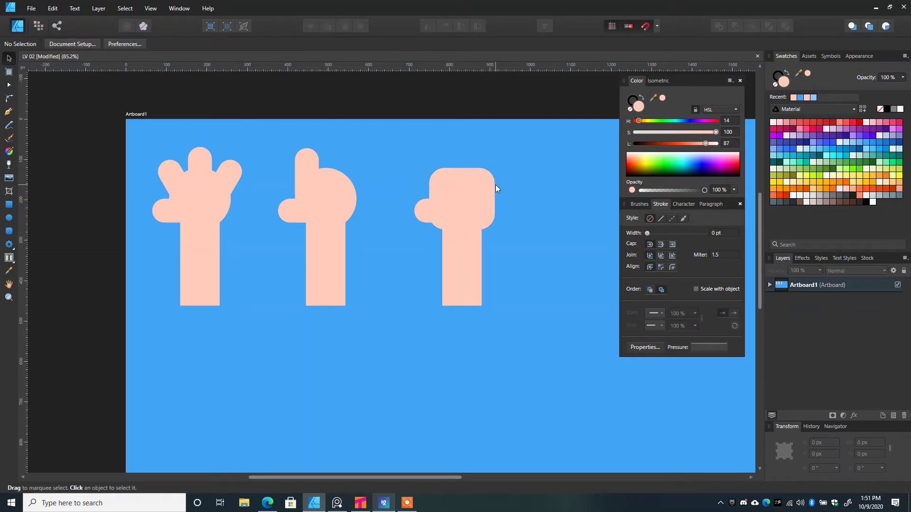
# Scale the three hands down together and move the fist hand slightly closer to the others
pyautogui.moveTo(133, 135); pyautogui.dragTo(298, 352)
pyautogui.scroll(-2, 339, 226)
pyautogui.moveTo(118, 146); pyautogui.dragTo(332, 226)
pyautogui.moveTo(368, 189); pyautogui.dragTo(309, 211)
pyautogui.moveTo(264, 143); pyautogui.dragTo(334, 304)
pyautogui.moveTo(302, 241); pyautogui.dragTo(293, 239)
# Place a duplicate of the open hand to the right of the fist hand
pyautogui.click(93, 123)
pyautogui.moveTo(93, 122); pyautogui.dragTo(203, 320)
pyautogui.moveTo(174, 241); pyautogui.dragTo(365, 241)
pyautogui.click(412, 229)
# Delete the fourth hand's middle finger, then raise its left finger and reduce the tilt to 15°
pyautogui.scroll(7, 365, 216)
pyautogui.click(365, 217)
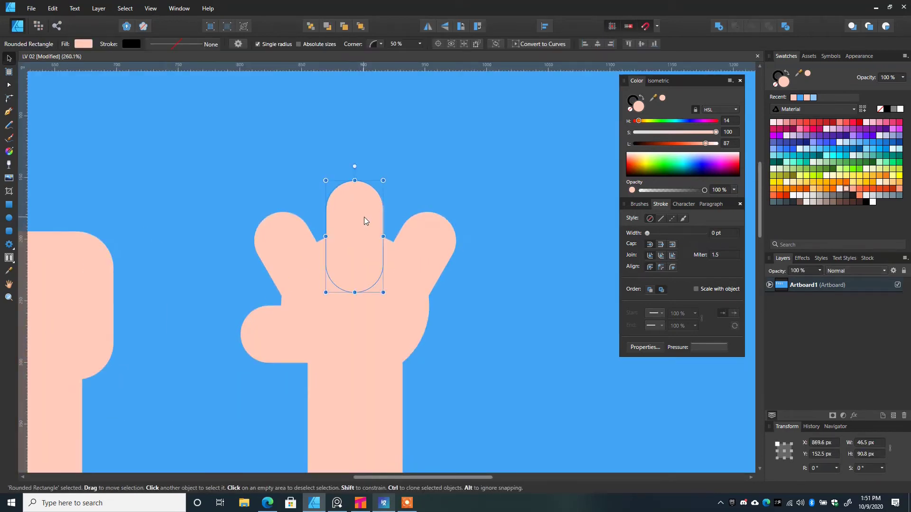
pyautogui.press('Delete')
pyautogui.moveTo(286, 246); pyautogui.dragTo(285, 218)
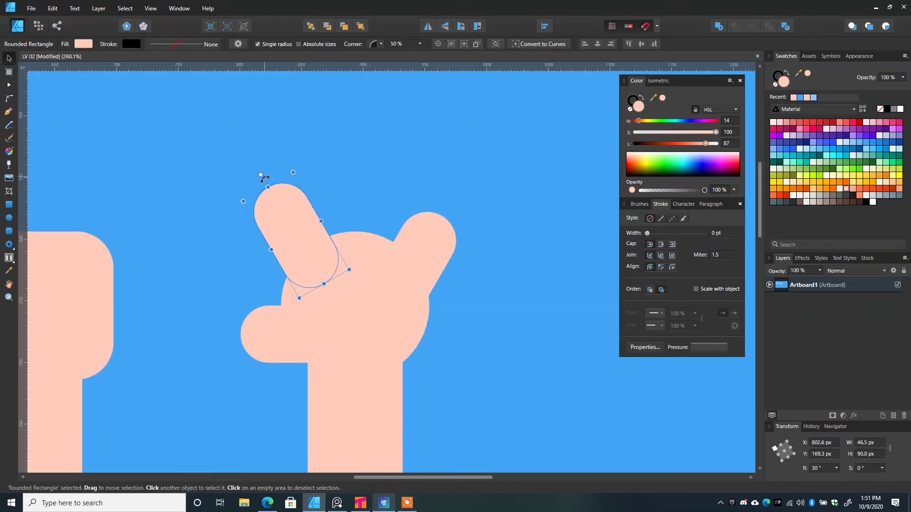
pyautogui.moveTo(261, 175); pyautogui.dragTo(271, 168)
# Duplicate the tilted finger beside it with the opposite tilt and delete the old right finger
pyautogui.moveTo(287, 219)
pyautogui.mouseDown()
pyautogui.moveTo(293, 236)
pyautogui.moveTo(357, 230)
pyautogui.mouseUp()
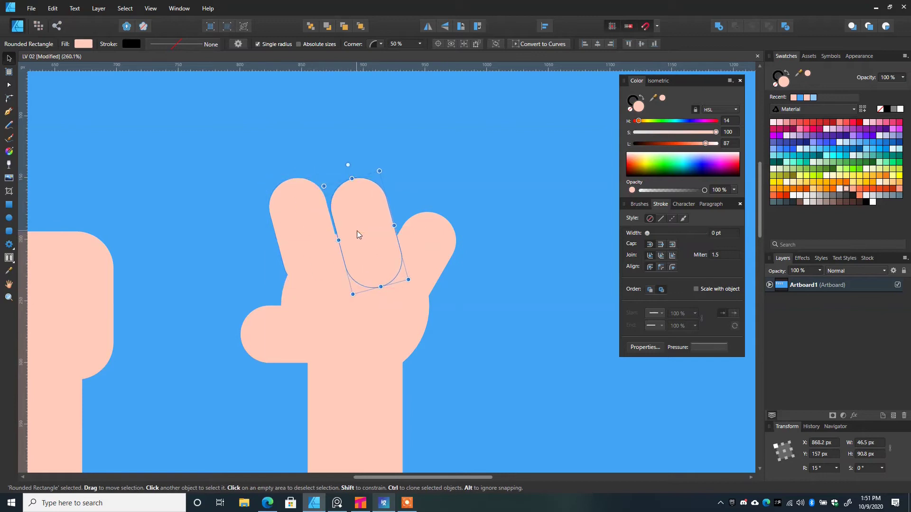
pyautogui.moveTo(350, 161)
pyautogui.mouseDown()
pyautogui.moveTo(383, 179)
pyautogui.moveTo(341, 167)
pyautogui.moveTo(341, 160)
pyautogui.mouseUp()
pyautogui.click(431, 238)
pyautogui.press('Delete')
# Select both V-sign fingers and shift them together slightly to the right over the palm
pyautogui.click(298, 210)
pyautogui.keyDown('shift'); pyautogui.click(370, 199); pyautogui.keyUp('shift')
pyautogui.moveTo(361, 229); pyautogui.dragTo(379, 232)
pyautogui.press('Escape')
pyautogui.scroll(-5, 383, 234)
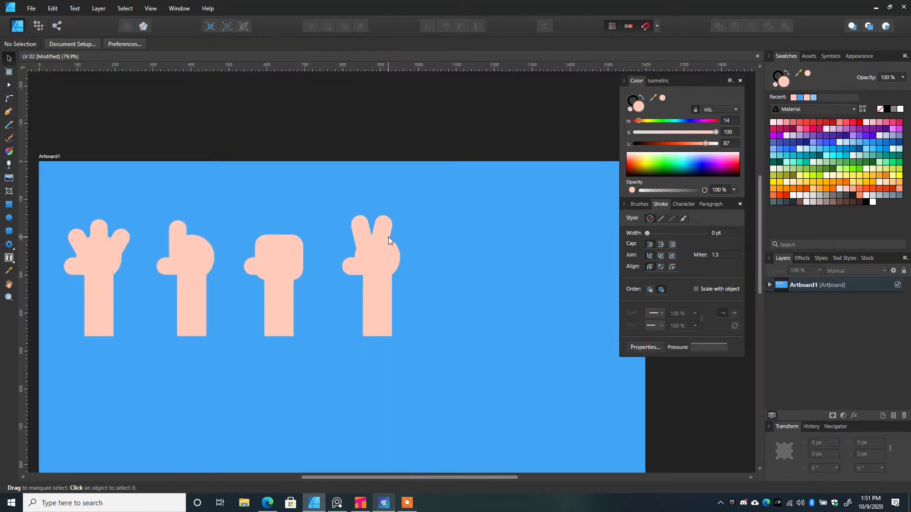
# Duplicate the V-sign hand to its right at the same height
pyautogui.scroll(6, 369, 253)
pyautogui.scroll(-5, 372, 256)
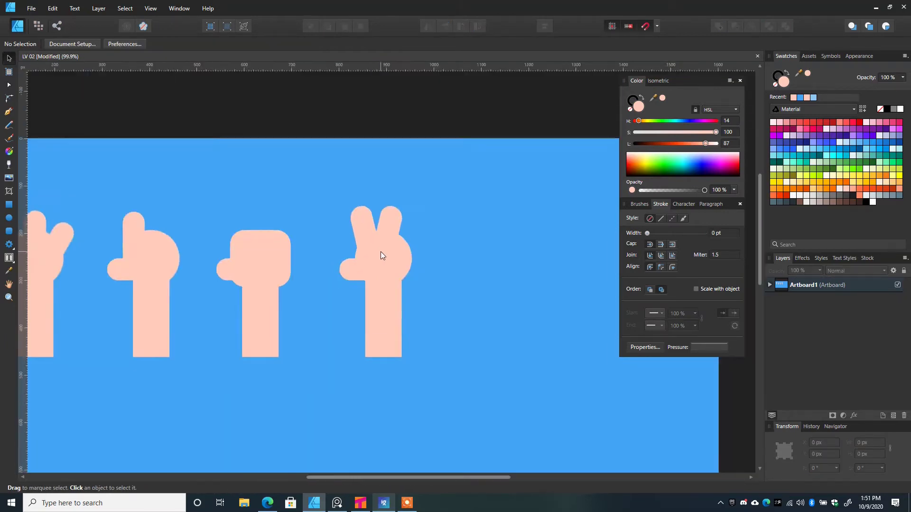
pyautogui.scroll(3, 420, 254)
pyautogui.moveTo(343, 185); pyautogui.dragTo(445, 334)
pyautogui.moveTo(383, 258); pyautogui.dragTo(477, 257)
# Delete the two tilted fingers from the fifth hand
pyautogui.scroll(5, 475, 199)
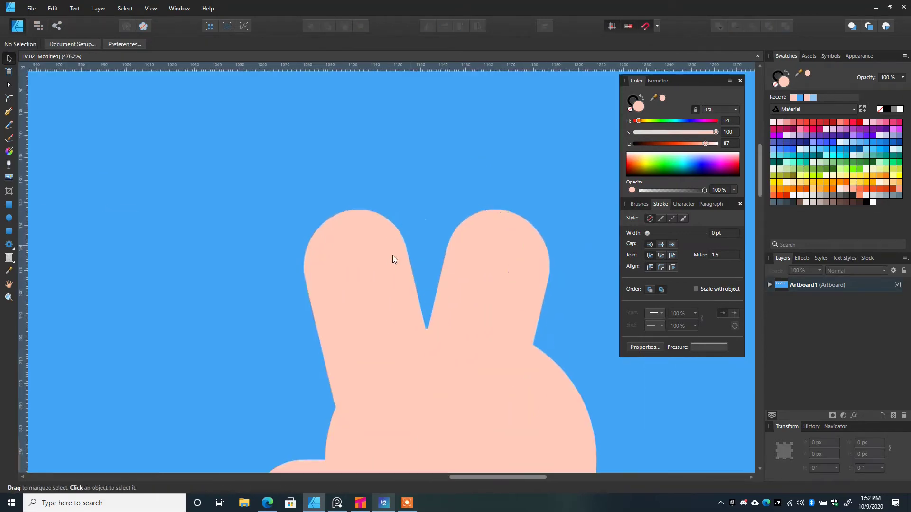
pyautogui.click(393, 258)
pyautogui.moveTo(340, 197); pyautogui.dragTo(372, 196)
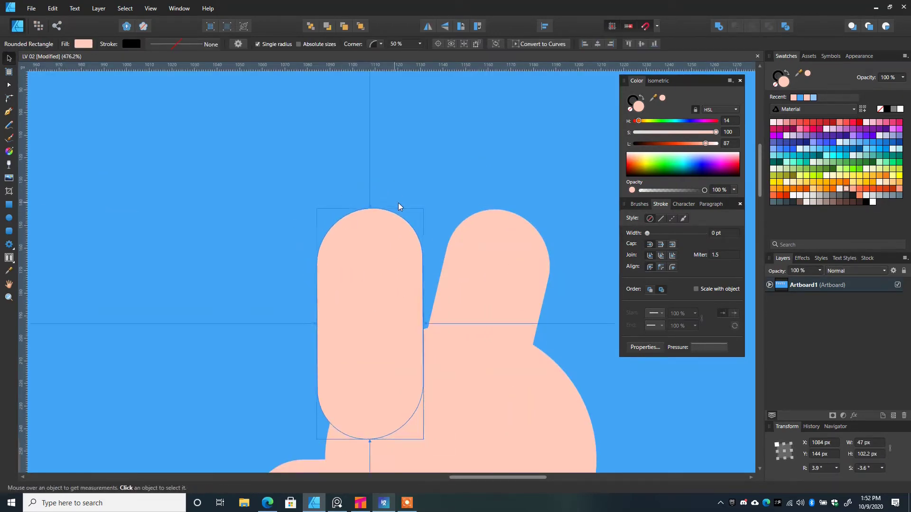
pyautogui.hotkey('ctrl', 'z')
pyautogui.keyDown('shift'); pyautogui.click(474, 269); pyautogui.keyUp('shift')
pyautogui.scroll(-3, 469, 264)
pyautogui.press('Delete')
# Turn a copy of the fifth hand's thumb into an upright finger and duplicate it at the palm's right edge
pyautogui.moveTo(378, 402); pyautogui.dragTo(401, 232)
pyautogui.moveTo(345, 251); pyautogui.dragTo(410, 187)
pyautogui.moveTo(408, 238); pyautogui.dragTo(420, 312)
pyautogui.moveTo(422, 275); pyautogui.dragTo(504, 285)
pyautogui.click(483, 149)
# Draw a tall rounded rectangle about 160 × 412 px to the right of the fifth hand
pyautogui.scroll(-5, 440, 212)
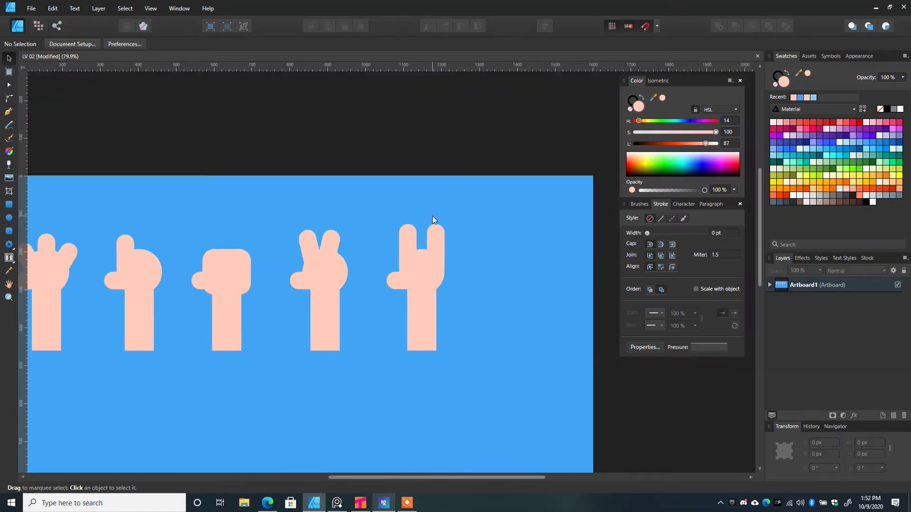
pyautogui.scroll(-1, 445, 265)
pyautogui.scroll(2, 440, 266)
pyautogui.scroll(-1, 439, 282)
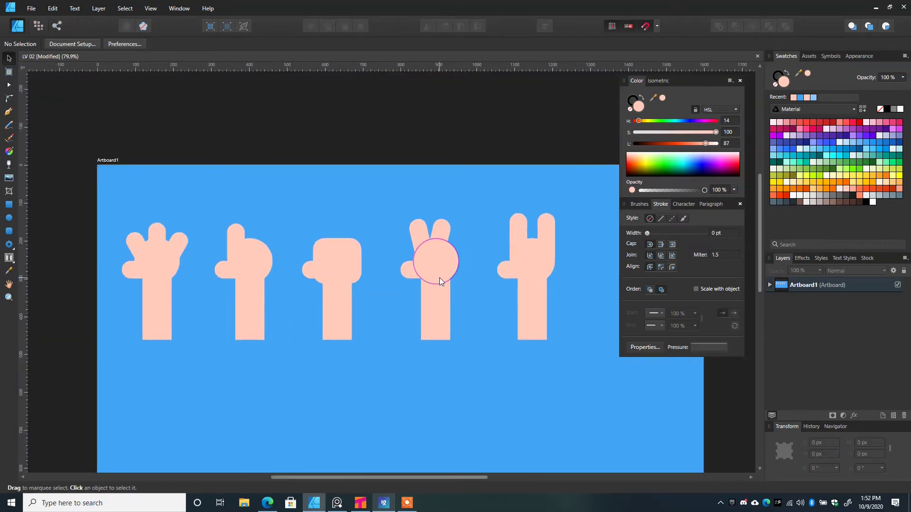
pyautogui.hscroll(5, 485, 279)
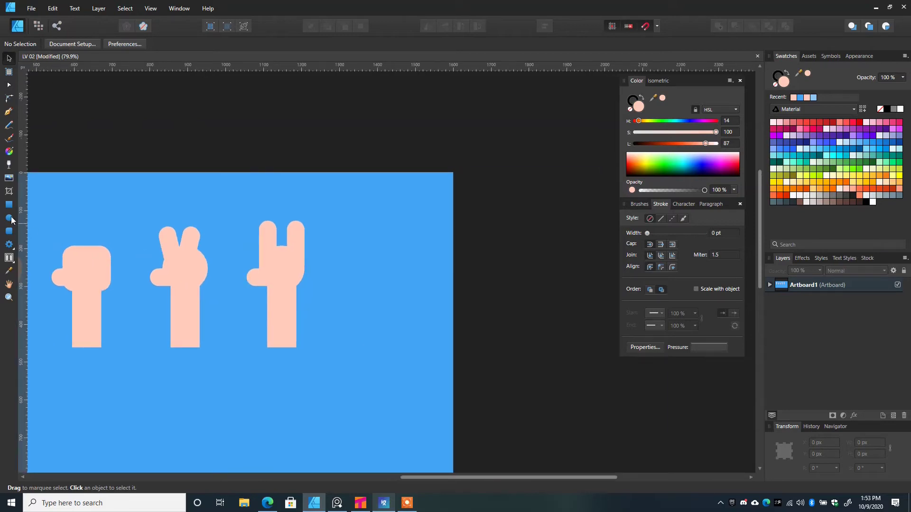
pyautogui.click(8, 231)
pyautogui.moveTo(348, 211)
pyautogui.mouseDown()
pyautogui.moveTo(403, 332)
pyautogui.moveTo(408, 368)
pyautogui.mouseUp()
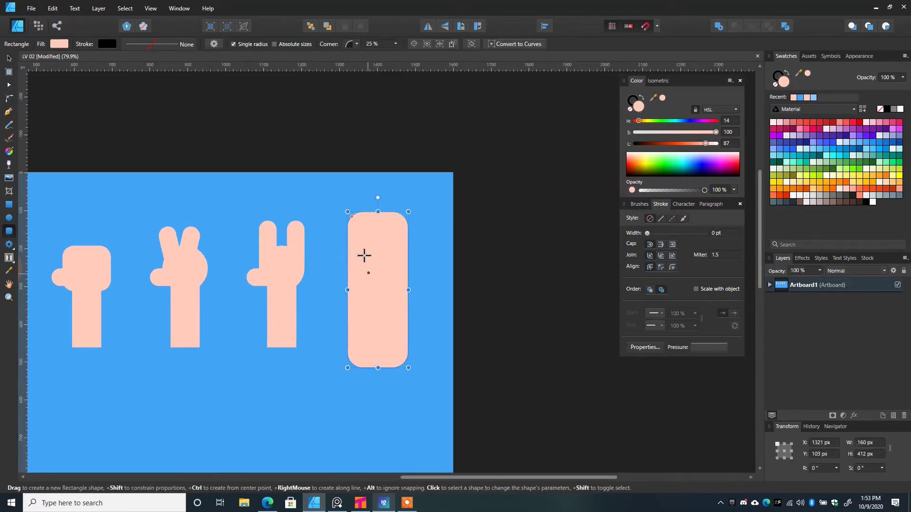
pyautogui.press('v')
pyautogui.click(428, 246)
pyautogui.click(398, 263)
pyautogui.click(474, 257)
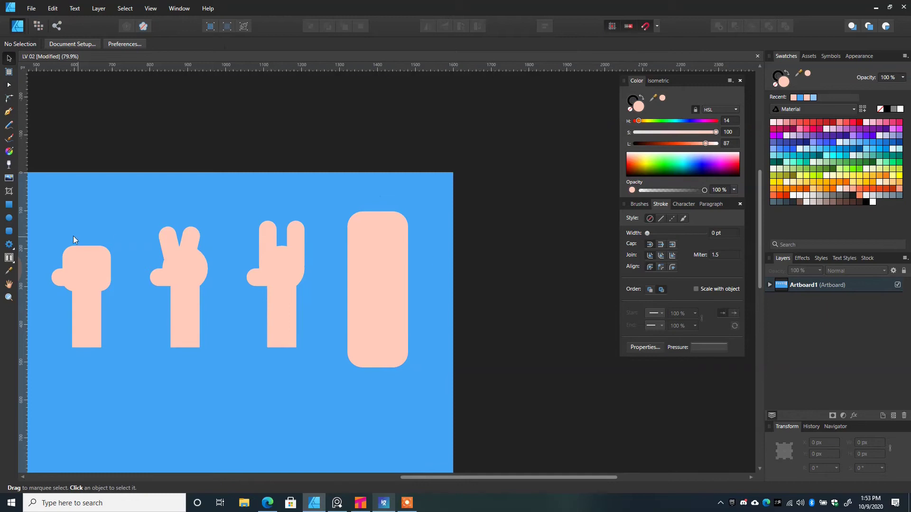
# Add a fully rounded finger about 75 × 256 px at the tall shape's lower end and duplicate it to its left
pyautogui.click(8, 231)
pyautogui.moveTo(368, 286); pyautogui.dragTo(403, 404)
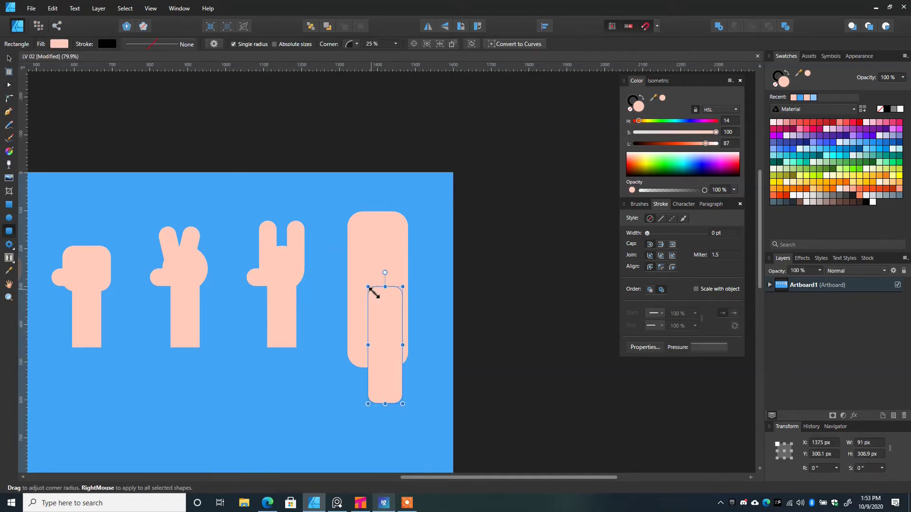
pyautogui.press('v')
pyautogui.moveTo(390, 349)
pyautogui.mouseDown()
pyautogui.moveTo(397, 340)
pyautogui.moveTo(397, 363)
pyautogui.moveTo(396, 347)
pyautogui.mouseUp()
pyautogui.moveTo(408, 285); pyautogui.dragTo(403, 305)
pyautogui.moveTo(390, 342)
pyautogui.mouseDown()
pyautogui.moveTo(396, 337)
pyautogui.moveTo(377, 325)
pyautogui.mouseUp()
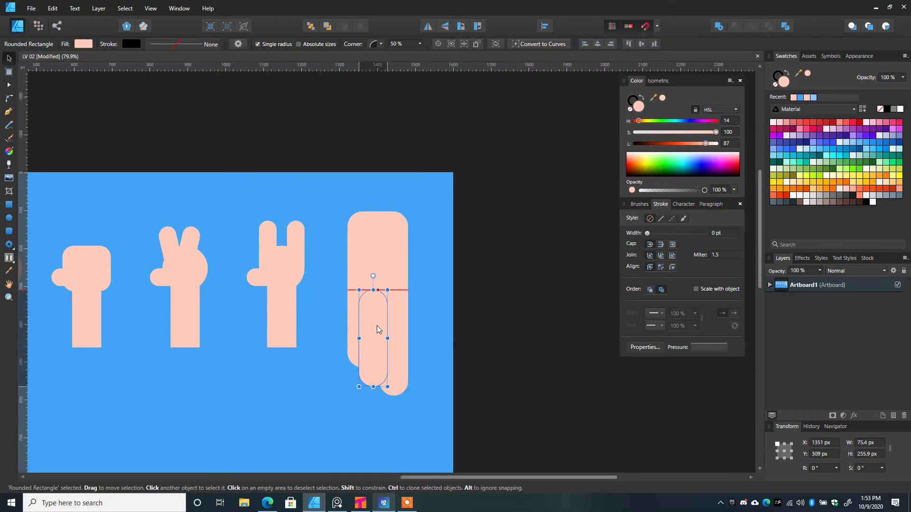
pyautogui.hotkey('ctrl', 'd')
# Add a slanted thumb to the lower right side of the downward hand using a finger copy
pyautogui.click(403, 382)
pyautogui.moveTo(401, 283); pyautogui.dragTo(415, 346)
pyautogui.hotkey('ctrl', 'z')
pyautogui.click(430, 305)
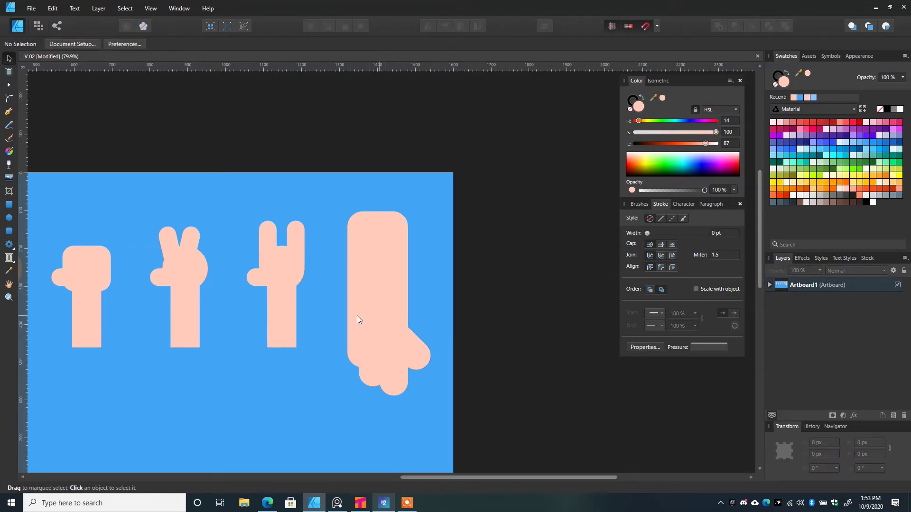
# Select the downward hand's four shapes, scale them down and reposition them near the artboard's right edge
pyautogui.scroll(-2, 386, 315)
pyautogui.moveTo(442, 198); pyautogui.dragTo(503, 399)
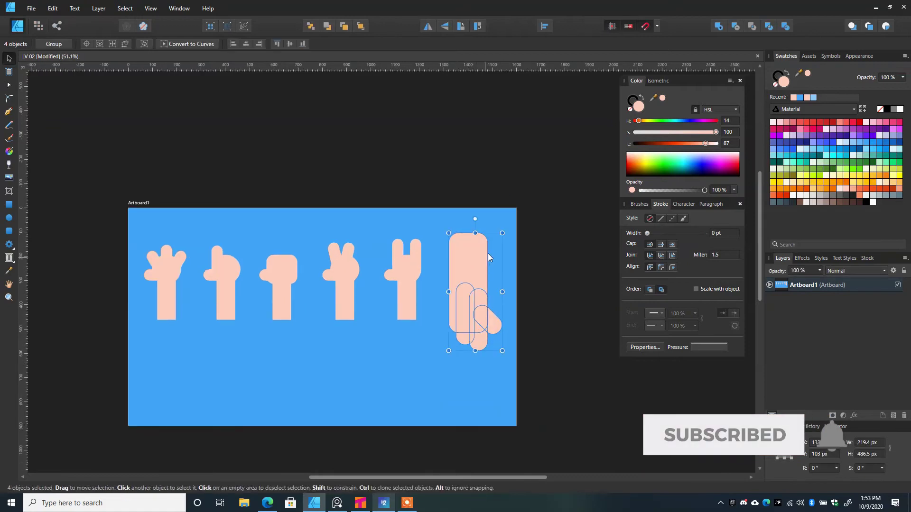
pyautogui.moveTo(502, 233); pyautogui.dragTo(490, 256)
pyautogui.moveTo(460, 302); pyautogui.dragTo(471, 283)
# Select all six hands and move them up towards the artboard's upper edge
pyautogui.moveTo(109, 226); pyautogui.dragTo(528, 349)
pyautogui.moveTo(476, 270); pyautogui.dragTo(477, 251)
pyautogui.click(357, 154)
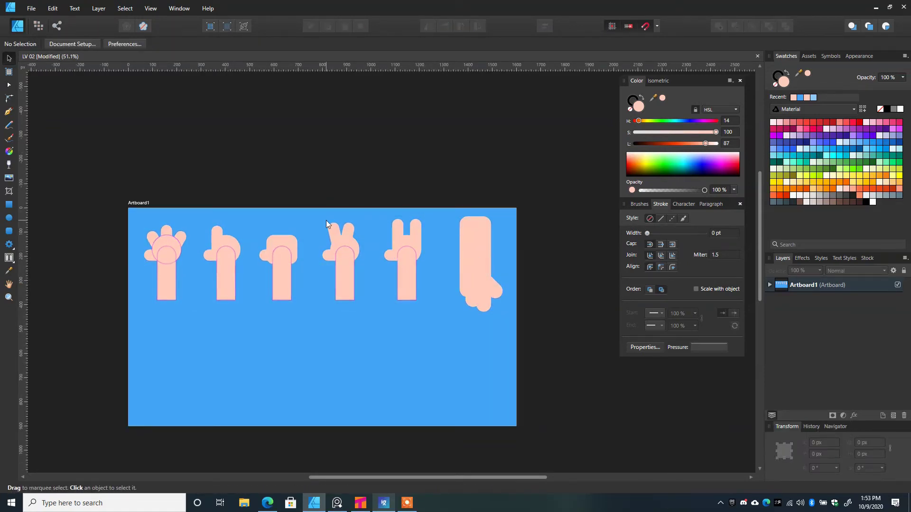
# Draw a narrow upright rectangle about 56 × 357 px below the first hand as a leg
pyautogui.moveTo(321, 284); pyautogui.dragTo(343, 245)
pyautogui.scroll(2, 171, 300)
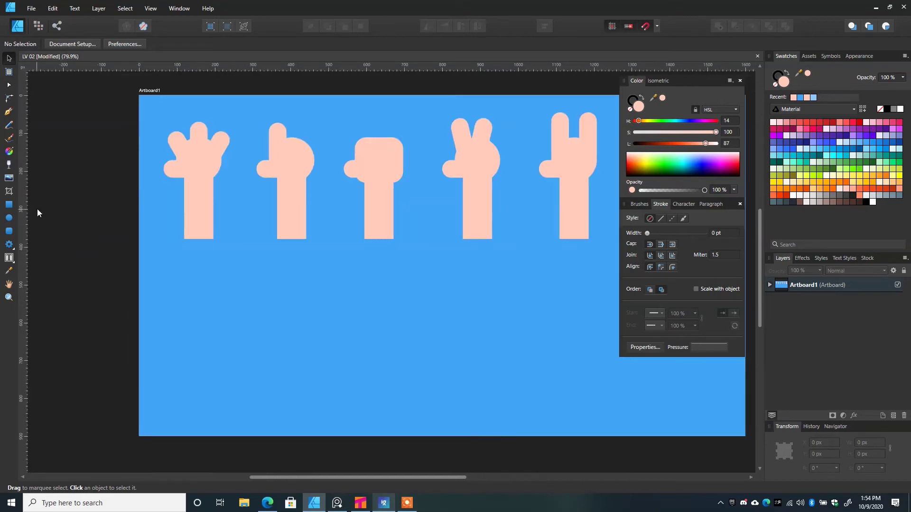
pyautogui.click(10, 205)
pyautogui.moveTo(229, 300); pyautogui.dragTo(233, 386)
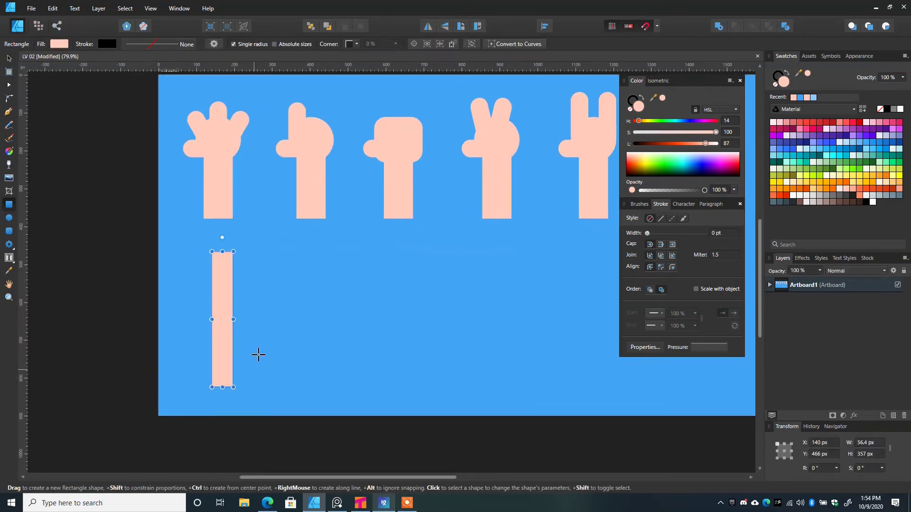
pyautogui.press('v')
pyautogui.click(163, 288)
# Draw a rounded rectangle and subtract a plain rectangle from its lower part to form a flat-bottomed shoe
pyautogui.click(10, 230)
pyautogui.moveTo(304, 293); pyautogui.dragTo(378, 358)
pyautogui.moveTo(291, 326); pyautogui.dragTo(407, 387)
pyautogui.press('v')
pyautogui.click(737, 27)
# Position the shoe shape at the leg's lower end and fill it with deep purple (H 260, S 54, L 45)
pyautogui.moveTo(347, 310); pyautogui.dragTo(225, 383)
pyautogui.click(830, 138)
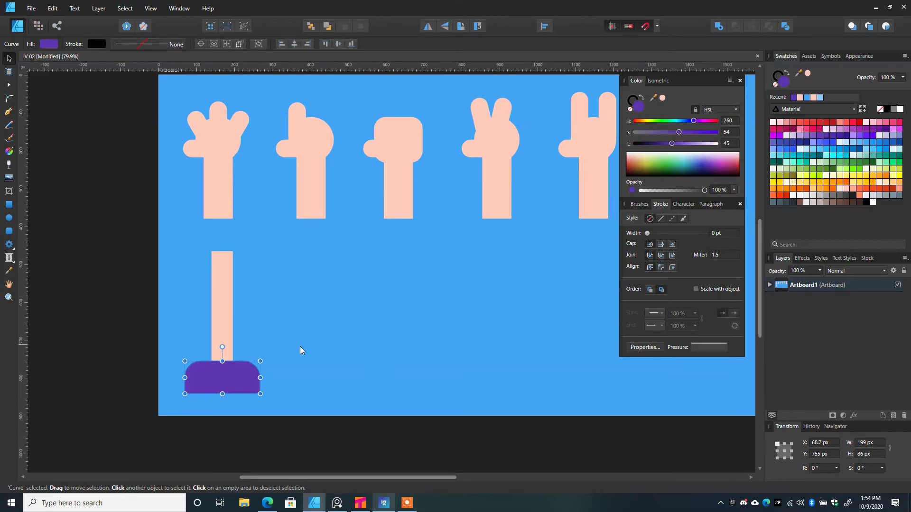
pyautogui.scroll(4, 224, 377)
pyautogui.moveTo(243, 368); pyautogui.dragTo(240, 369)
# Draw a sole rectangle about 227 × 37 px along the shoe's lower edge and fill it with near-white
pyautogui.click(8, 205)
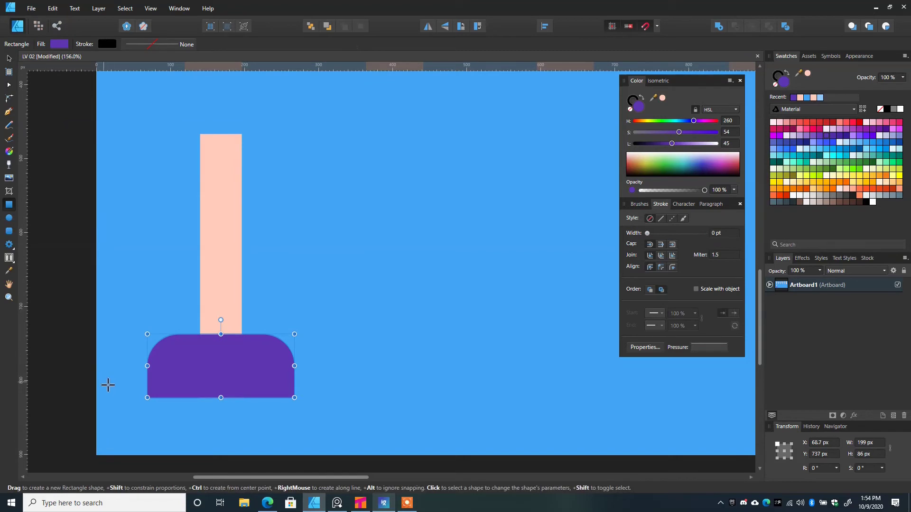
pyautogui.moveTo(138, 385); pyautogui.dragTo(306, 412)
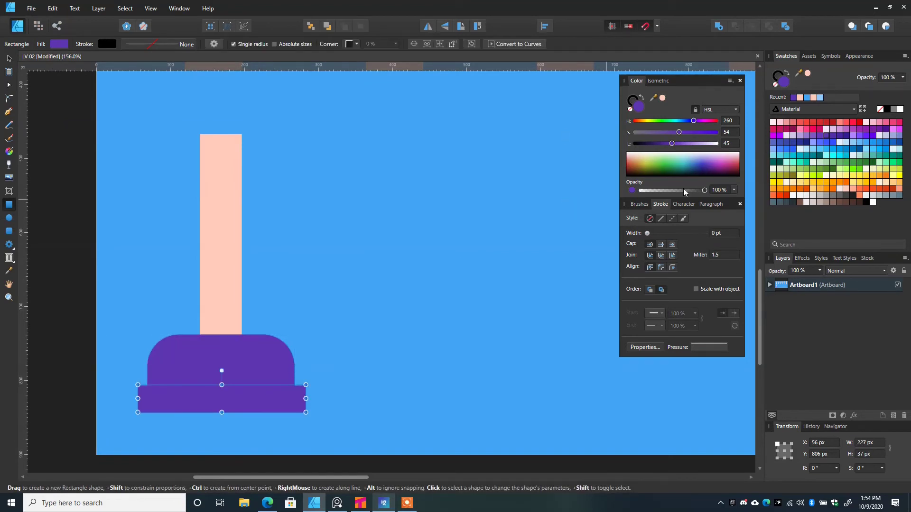
pyautogui.click(794, 197)
pyautogui.press('v')
pyautogui.hotkey('ctrl', 'd')
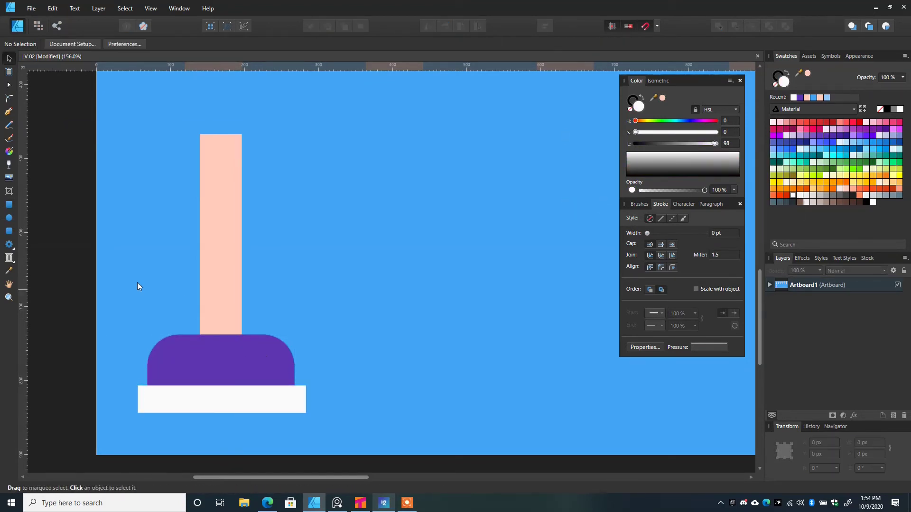
# Draw a rounded rectangle about 105 × 92 px at the first leg's ankle and fill it with darker purple (H 260, S 54, L 35)
pyautogui.click(9, 233)
pyautogui.moveTo(181, 299); pyautogui.dragTo(259, 366)
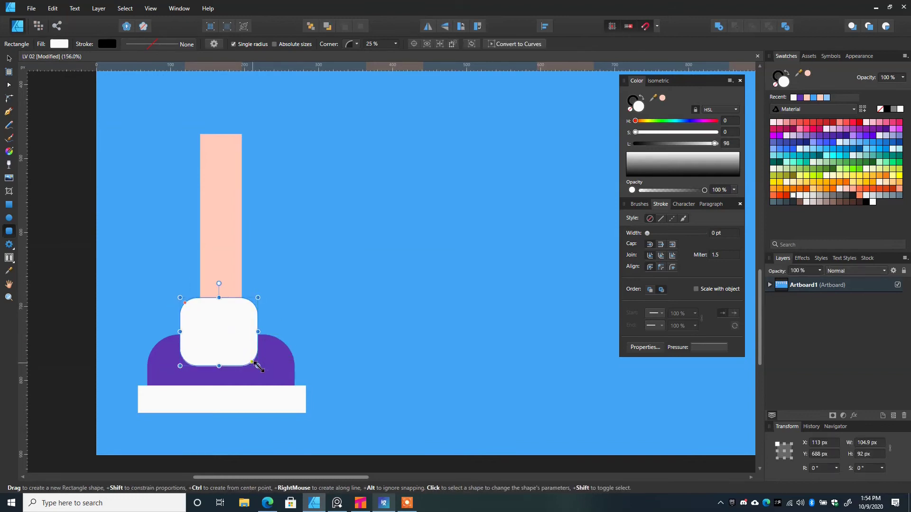
pyautogui.press('i')
pyautogui.click(272, 367)
pyautogui.press('v')
pyautogui.moveTo(672, 143); pyautogui.dragTo(663, 143)
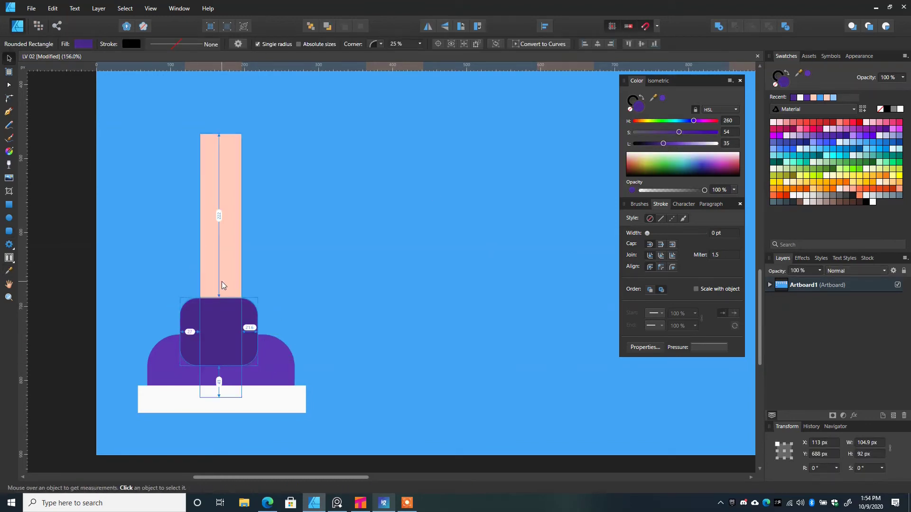
# Send the dark purple ankle shape behind the shoe and shift the whole first leg slightly down
pyautogui.hotkey('ctrl', '[')
pyautogui.hotkey('ctrl', '[')
pyautogui.hotkey('ctrl', 'd')
pyautogui.scroll(-3, 275, 262)
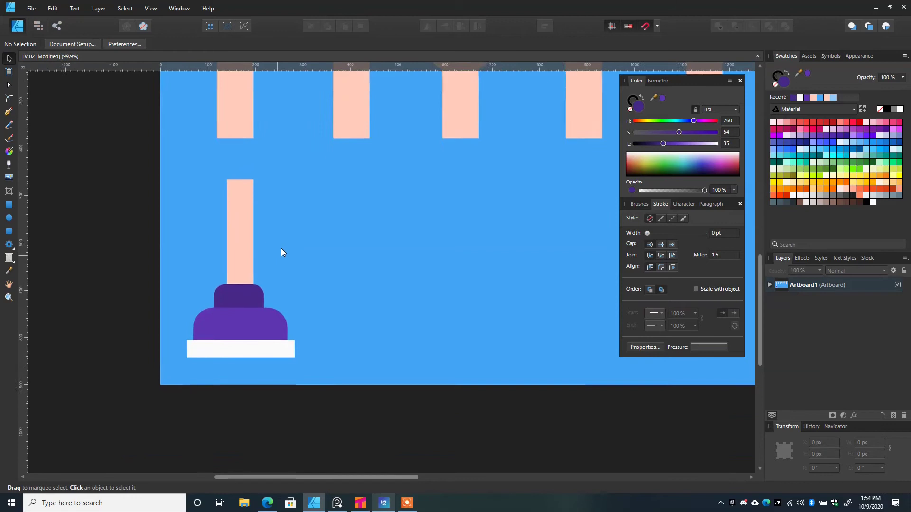
pyautogui.moveTo(124, 209); pyautogui.dragTo(320, 438)
pyautogui.moveTo(204, 310); pyautogui.dragTo(205, 320)
pyautogui.click(315, 323)
pyautogui.moveTo(327, 323); pyautogui.dragTo(281, 364)
pyautogui.click(8, 205)
pyautogui.scroll(3, 122, 218)
pyautogui.moveTo(122, 218)
pyautogui.mouseDown()
pyautogui.moveTo(215, 258)
pyautogui.moveTo(190, 235)
pyautogui.mouseUp()
pyautogui.press('Delete')
pyautogui.scroll(-3, 191, 236)
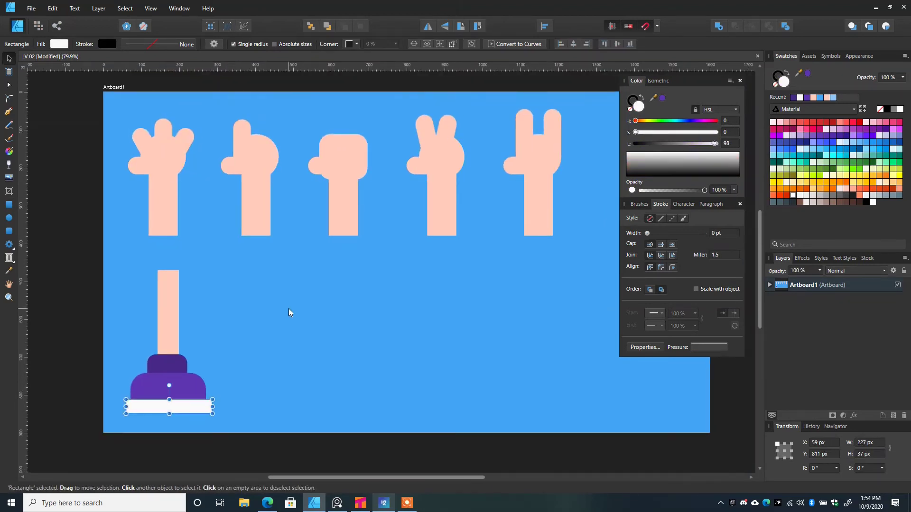
pyautogui.click(75, 244)
# Draw an upright rectangle about 73 × 314 px beside the first leg and fill it with the first leg's skin tone
pyautogui.click(8, 204)
pyautogui.moveTo(262, 269); pyautogui.dragTo(286, 389)
pyautogui.press('i')
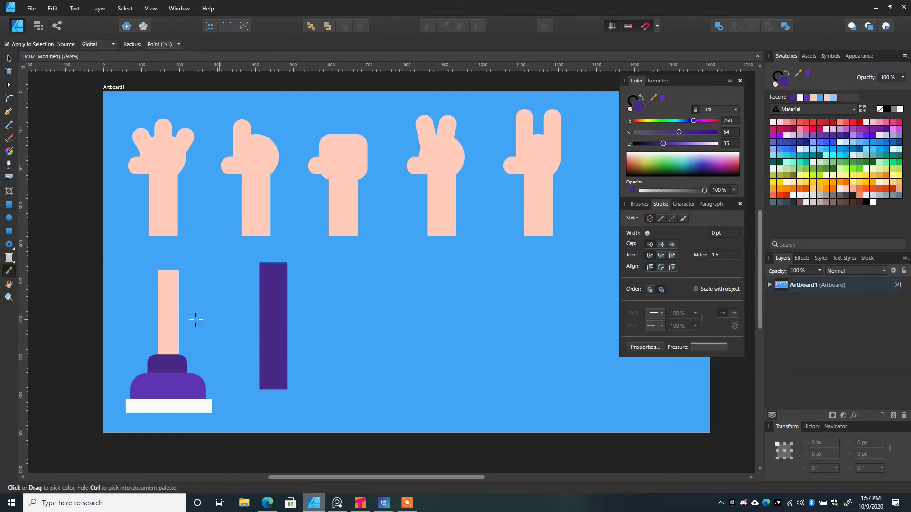
pyautogui.click(195, 320)
pyautogui.press('v')
pyautogui.moveTo(263, 305); pyautogui.dragTo(289, 309)
pyautogui.moveTo(298, 396); pyautogui.dragTo(299, 388)
pyautogui.click(344, 363)
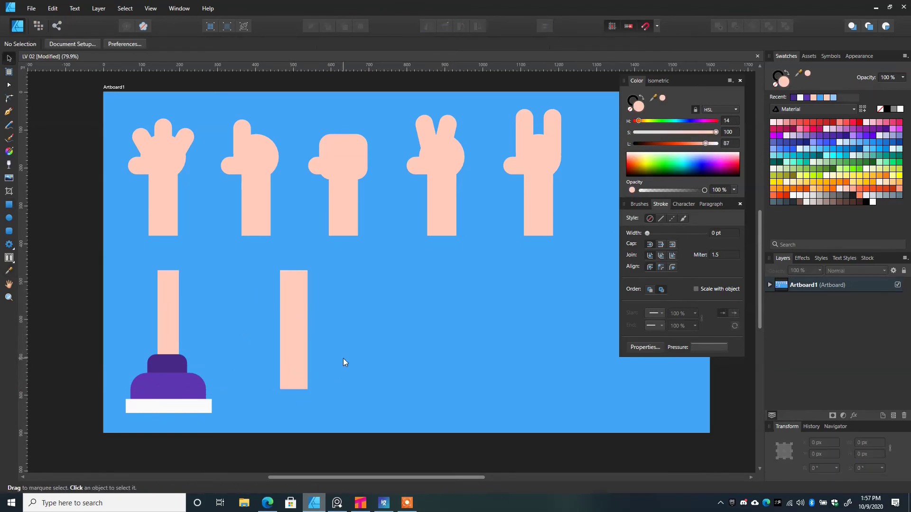
pyautogui.click(8, 231)
pyautogui.moveTo(358, 326); pyautogui.dragTo(460, 381)
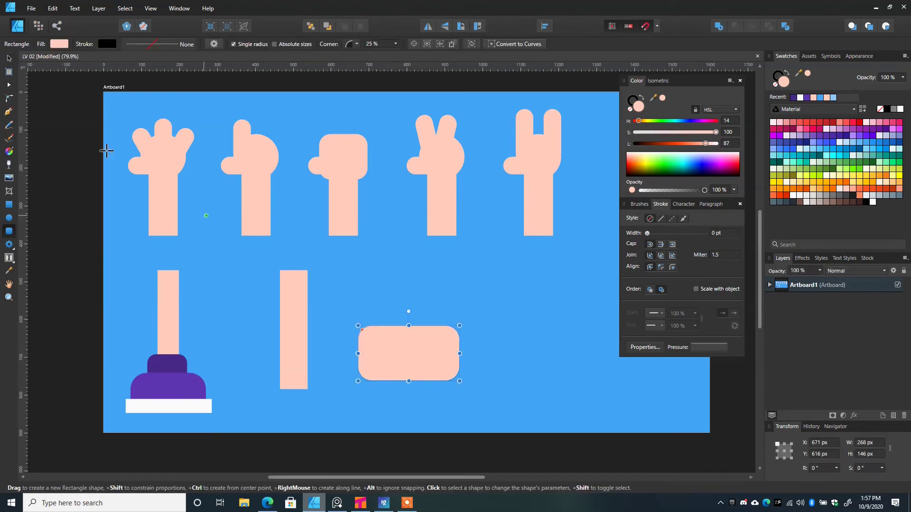
pyautogui.moveTo(347, 354); pyautogui.dragTo(482, 413)
pyautogui.press('v')
pyautogui.keyDown('shift'); pyautogui.click(447, 335); pyautogui.keyUp('shift')
pyautogui.click(735, 26)
pyautogui.moveTo(428, 341); pyautogui.dragTo(307, 391)
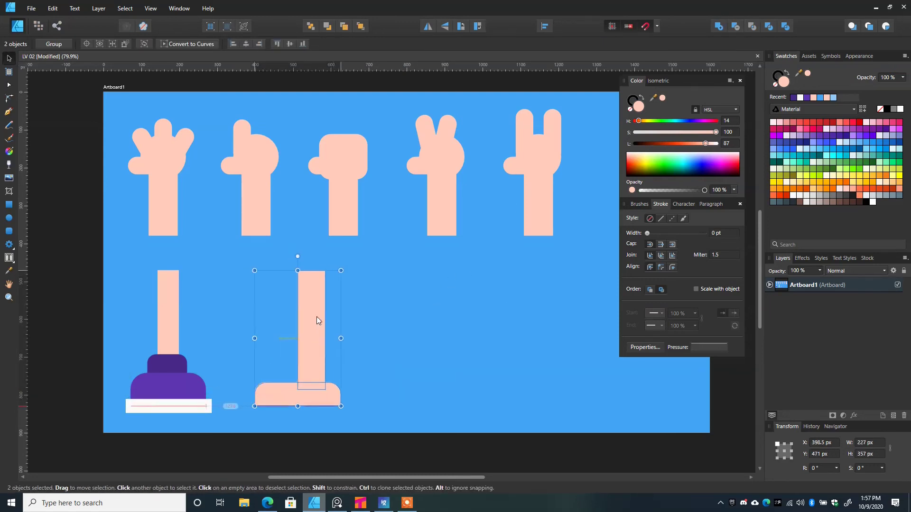
pyautogui.moveTo(317, 317); pyautogui.dragTo(335, 317)
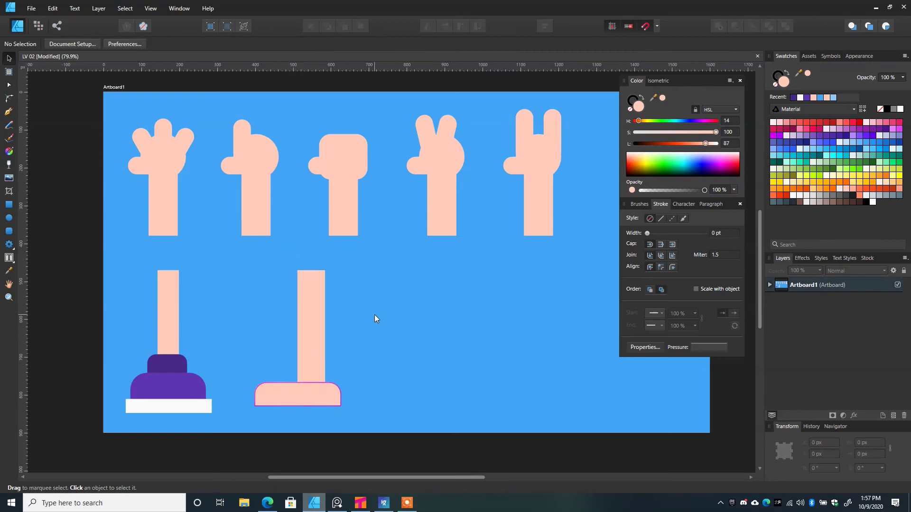
pyautogui.click(325, 395)
pyautogui.press('Delete')
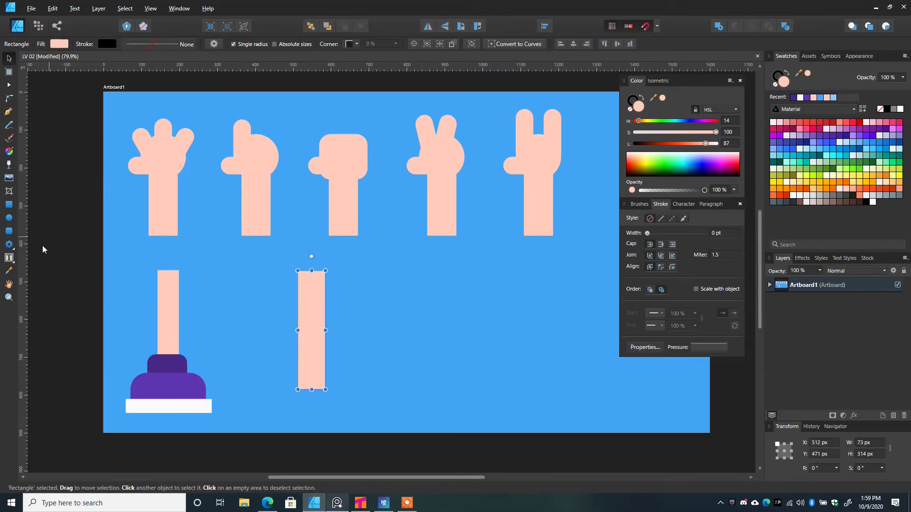
# Draw a rounded rectangle about 216 × 90 px, subtract a rectangle from its lower part and place the foot under the second leg
pyautogui.click(9, 231)
pyautogui.moveTo(373, 317); pyautogui.dragTo(454, 352)
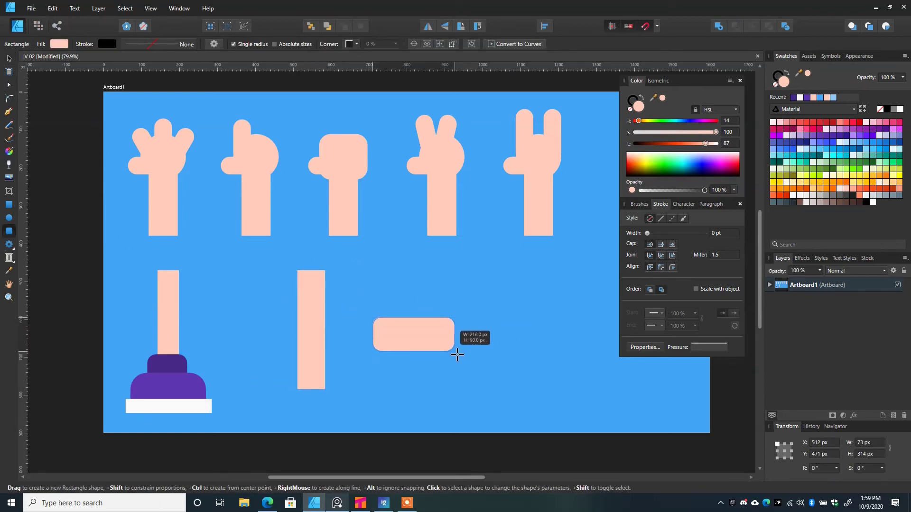
pyautogui.moveTo(379, 324); pyautogui.dragTo(489, 373)
pyautogui.press('v')
pyautogui.keyDown('shift'); pyautogui.click(437, 326); pyautogui.keyUp('shift')
pyautogui.click(735, 27)
pyautogui.moveTo(421, 327); pyautogui.dragTo(313, 393)
pyautogui.click(413, 360)
# Draw a sandal sole about 250 × 22 px along the foot's lower edge and fill it with near-black (H 0, S 0, L 13)
pyautogui.press('m')
pyautogui.moveTo(252, 399); pyautogui.dragTo(350, 407)
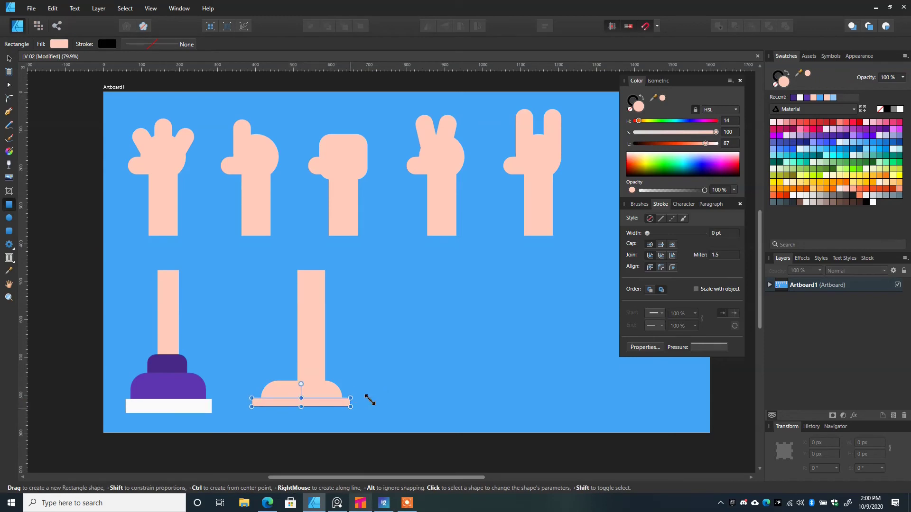
pyautogui.click(853, 198)
pyautogui.press('v')
pyautogui.keyDown('ctrl'); pyautogui.scroll(5, 306, 388); pyautogui.keyUp('ctrl')
pyautogui.keyDown('ctrl'); pyautogui.moveTo(521, 392); pyautogui.dragTo(513, 393); pyautogui.keyUp('ctrl')
pyautogui.moveTo(392, 394); pyautogui.dragTo(392, 395)
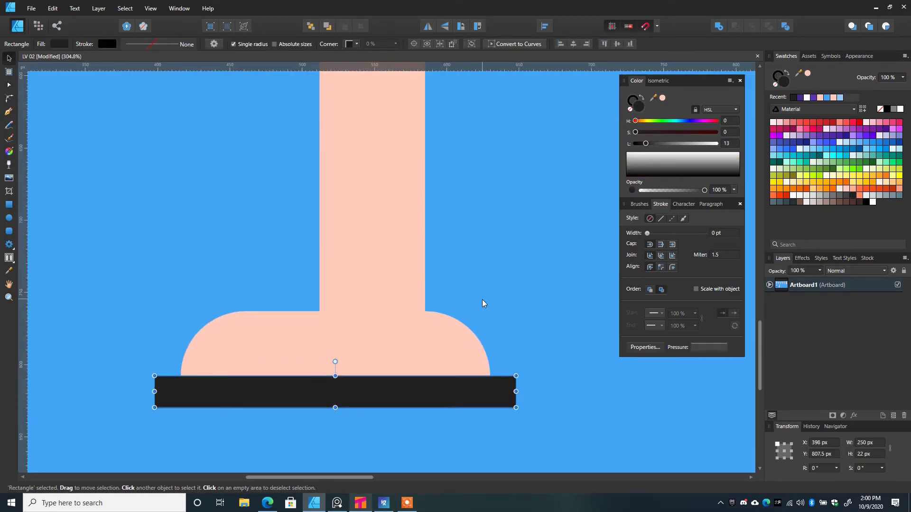
pyautogui.click(483, 303)
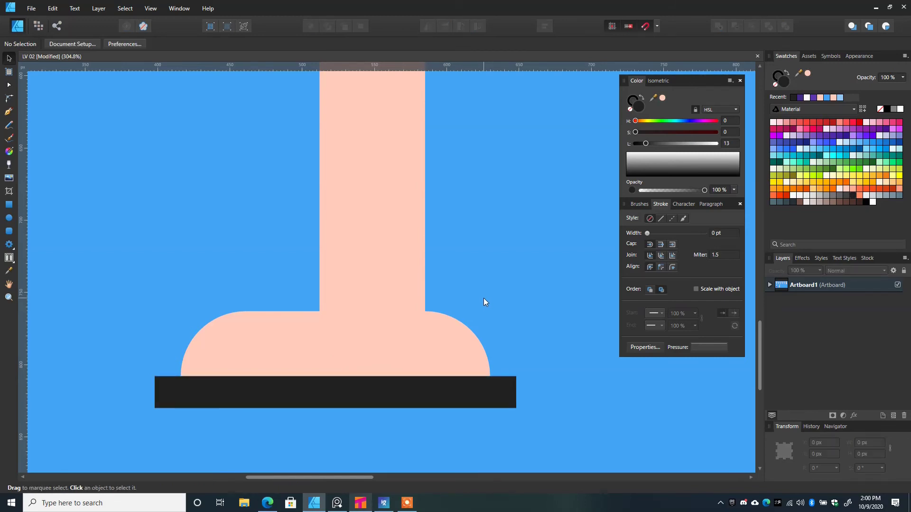
# Make two offset copies of the foot shape and subtract one from the other to form a crescent strap
pyautogui.click(429, 342)
pyautogui.keyDown('ctrl'); pyautogui.moveTo(428, 343); pyautogui.dragTo(694, 352); pyautogui.keyUp('ctrl')
pyautogui.hscroll(5, 475, 332)
pyautogui.moveTo(363, 350); pyautogui.dragTo(458, 345)
pyautogui.moveTo(436, 347); pyautogui.dragTo(433, 349)
pyautogui.keyDown('shift'); pyautogui.click(568, 357); pyautogui.keyUp('shift')
pyautogui.click(736, 29)
# Position the 63 × 45 px crescent strap across the front of the foot and fill it with the sole's near-black
pyautogui.moveTo(497, 326); pyautogui.dragTo(367, 346)
pyautogui.moveTo(368, 357); pyautogui.dragTo(354, 361)
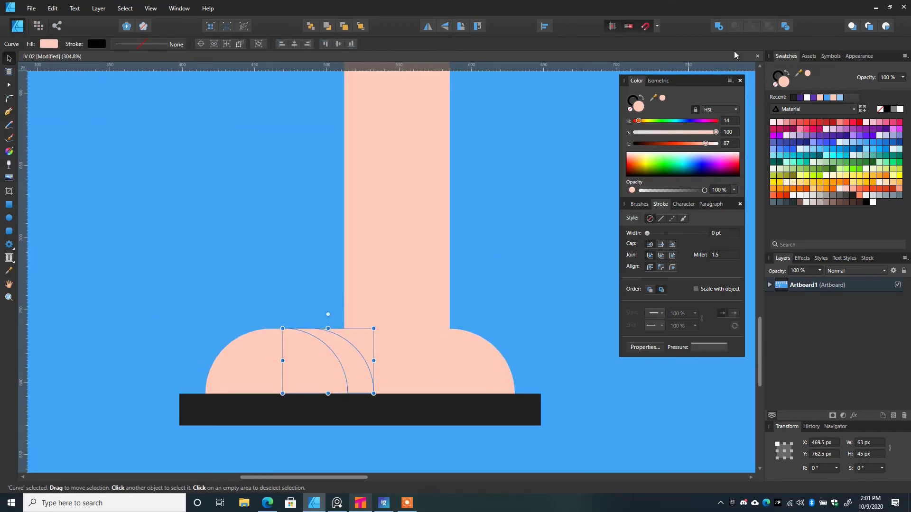
pyautogui.press('i')
pyautogui.click(471, 406)
pyautogui.press('v')
pyautogui.click(533, 265)
pyautogui.scroll(-6, 471, 280)
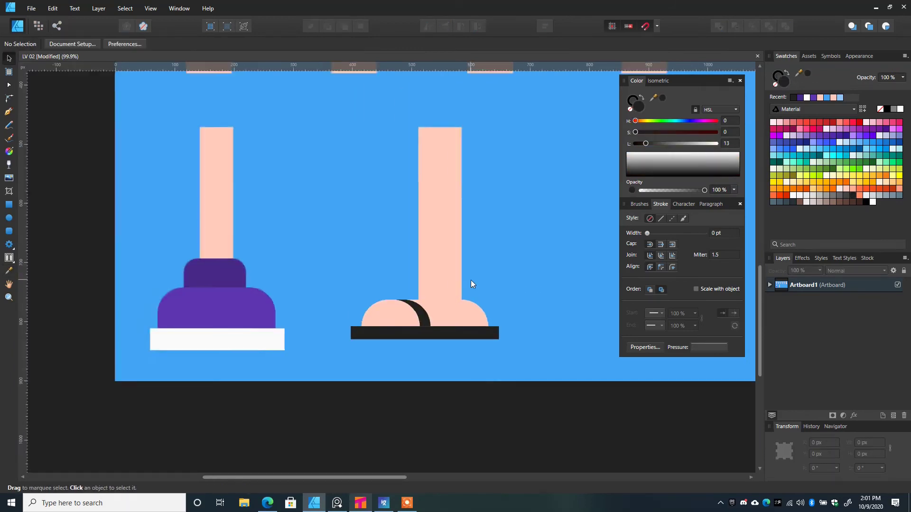
# Move the complete sandal leg closer to the first leg
pyautogui.moveTo(471, 280); pyautogui.dragTo(440, 316)
pyautogui.moveTo(335, 201); pyautogui.dragTo(495, 382)
pyautogui.moveTo(429, 287); pyautogui.dragTo(405, 287)
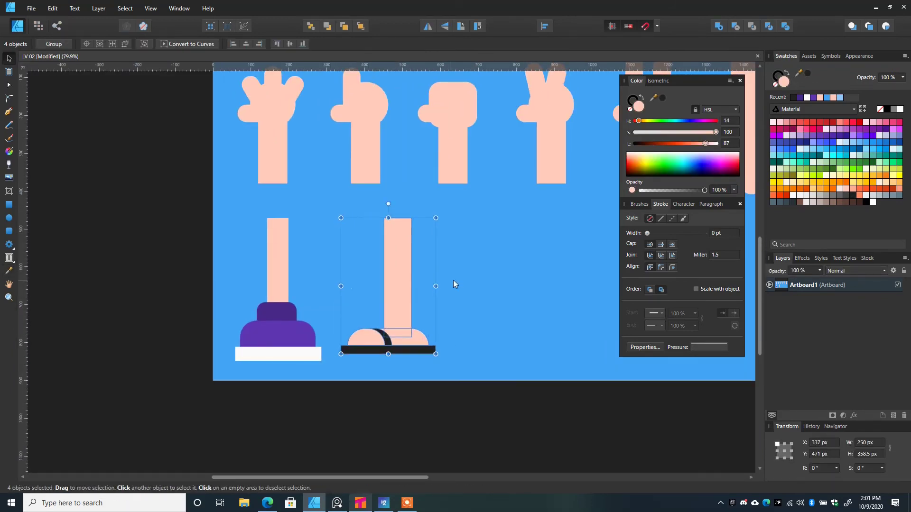
pyautogui.click(459, 280)
pyautogui.moveTo(460, 280); pyautogui.dragTo(406, 318)
pyautogui.scroll(-1, 371, 325)
# Draw a third leg rectangle about 82 × 336.5 px beside the sandal leg and fill it with the skin tone
pyautogui.press('m')
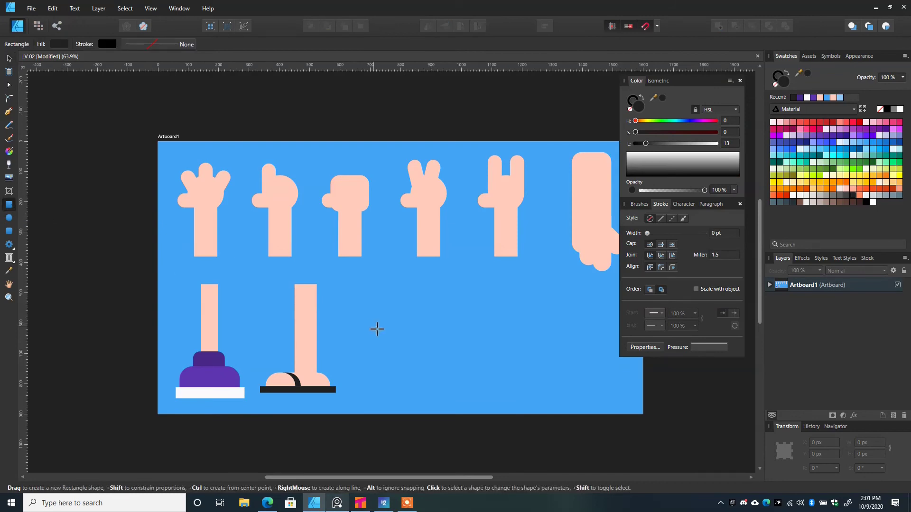
pyautogui.moveTo(378, 286); pyautogui.dragTo(401, 388)
pyautogui.press('i')
pyautogui.click(308, 324)
pyautogui.press('v')
pyautogui.moveTo(390, 323); pyautogui.dragTo(398, 323)
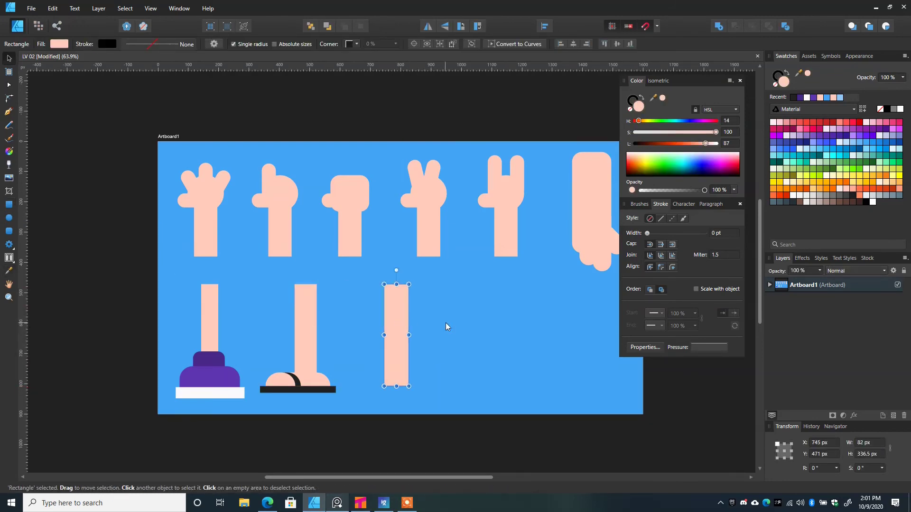
# Draw a 200 × 200 px circle and subtract a rectangle from its lower half to form a semicircle
pyautogui.press('e')
pyautogui.moveTo(445, 306); pyautogui.dragTo(504, 367)
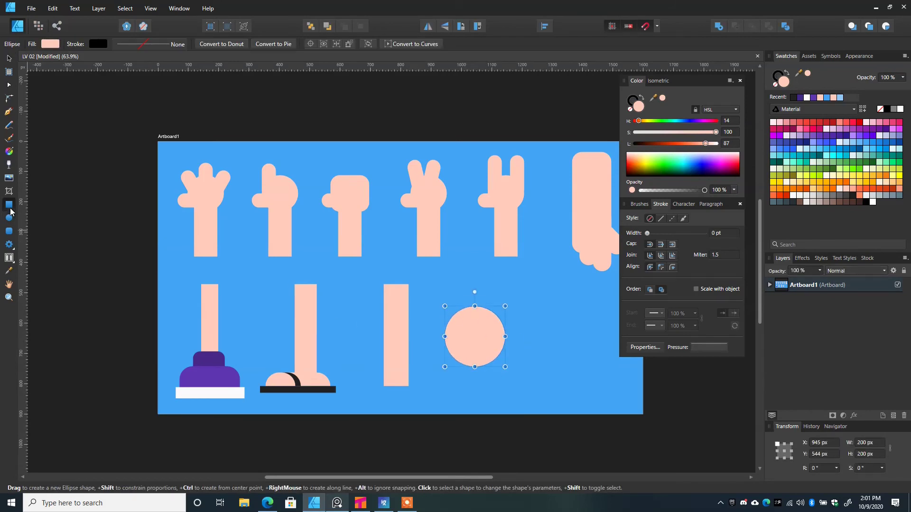
pyautogui.moveTo(525, 337); pyautogui.dragTo(423, 379)
pyautogui.press('v')
pyautogui.keyDown('shift'); pyautogui.click(493, 328); pyautogui.keyUp('shift')
pyautogui.click(738, 28)
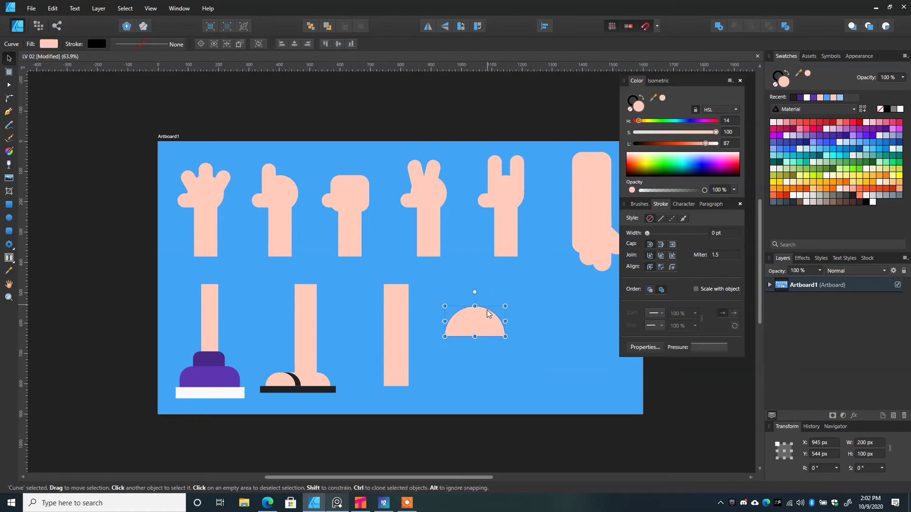
# Scale the semicircle to about 173 × 86.5 px, align it with the third leg's lower end and fill it with near-black
pyautogui.moveTo(487, 309); pyautogui.dragTo(391, 365)
pyautogui.scroll(4, 394, 372)
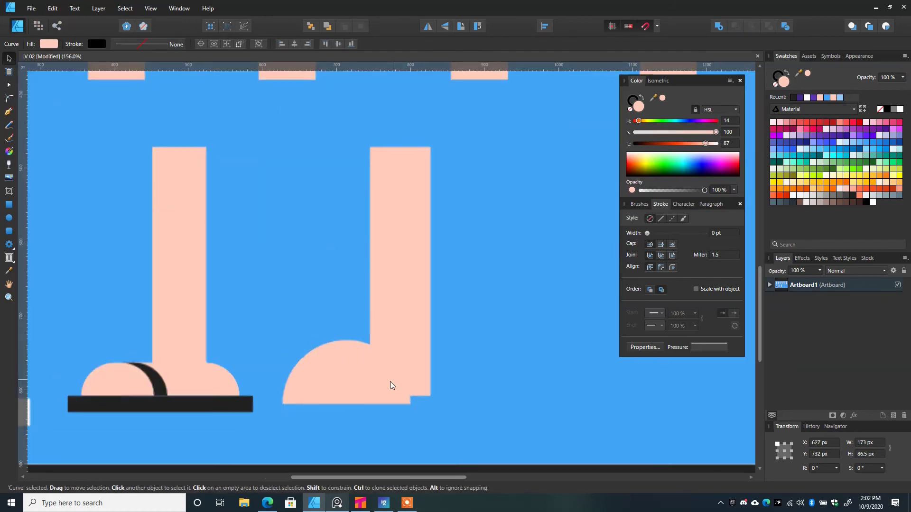
pyautogui.press('i')
pyautogui.click(209, 407)
pyautogui.press('v')
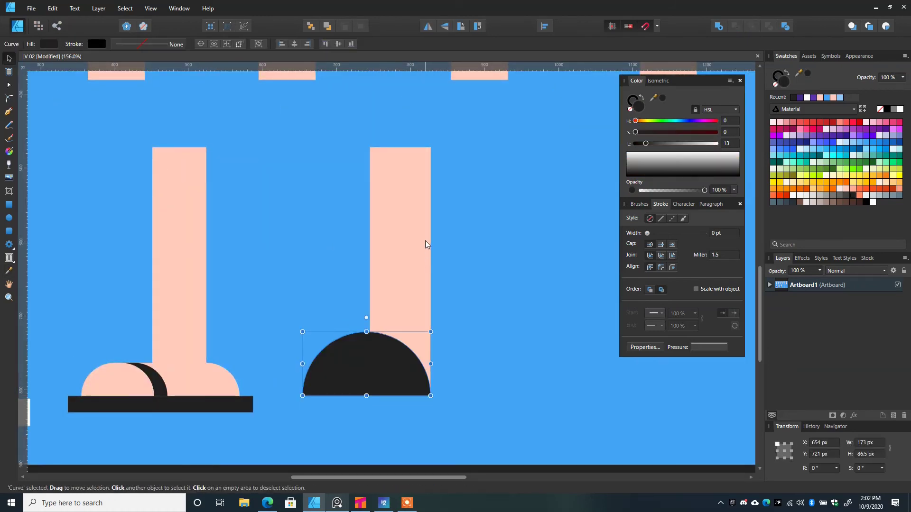
# Fill the third leg with bright blue (H 231, S 99, L 59) and move it with its shoe slightly down
pyautogui.click(425, 241)
pyautogui.click(829, 142)
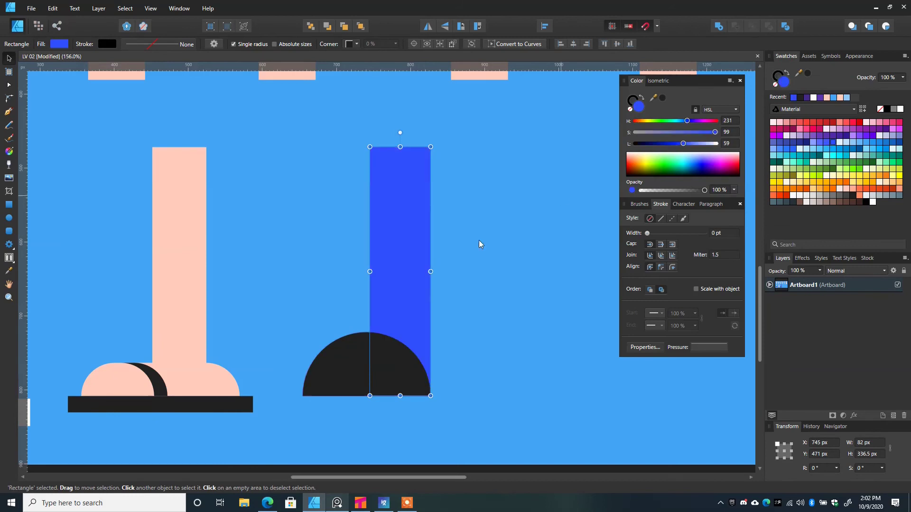
pyautogui.keyDown('shift'); pyautogui.click(394, 359); pyautogui.keyUp('shift')
pyautogui.scroll(-5, 391, 280)
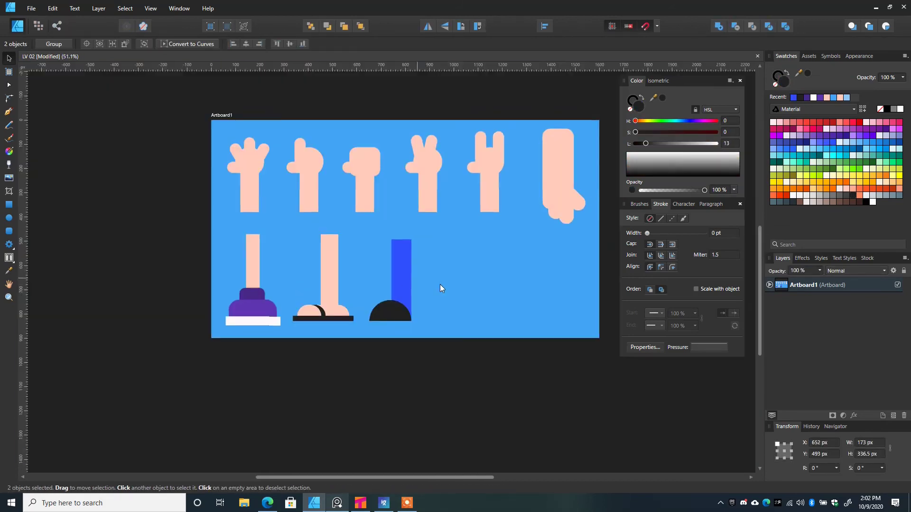
pyautogui.click(442, 284)
pyautogui.moveTo(447, 283); pyautogui.dragTo(403, 300)
# Duplicate the sandal leg's upright rectangle and place the copy beyond the bright blue leg as a fourth leg
pyautogui.click(287, 299)
pyautogui.scroll(4, 286, 300)
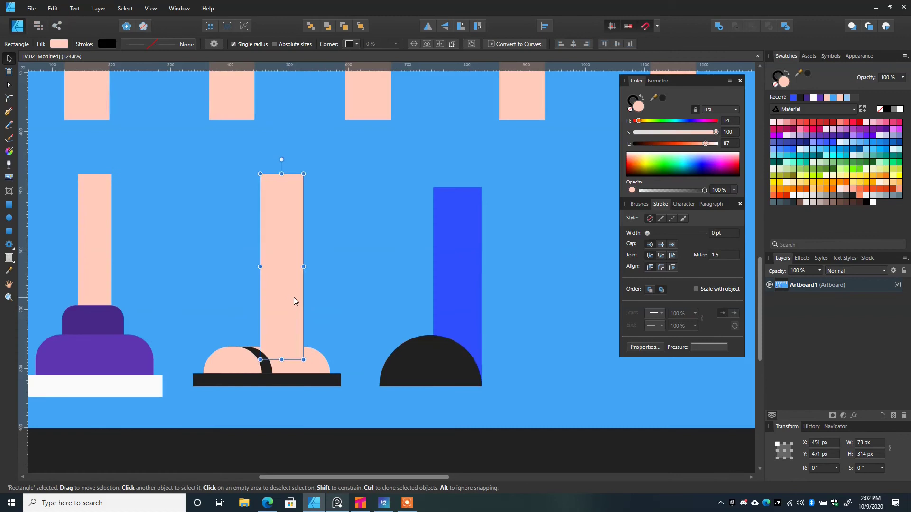
pyautogui.click(337, 293)
pyautogui.scroll(-3, 338, 292)
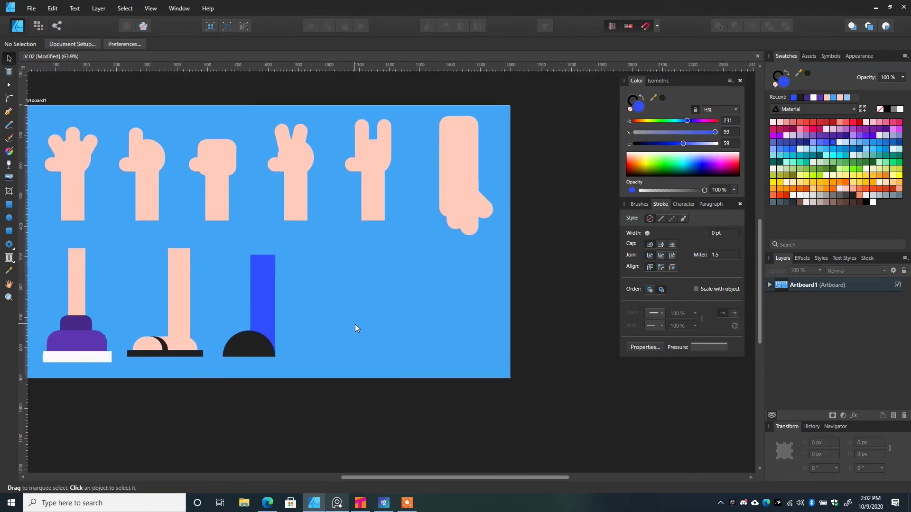
pyautogui.scroll(1, 355, 324)
pyautogui.moveTo(355, 323); pyautogui.dragTo(372, 295)
pyautogui.moveTo(157, 240); pyautogui.dragTo(361, 270)
pyautogui.click(394, 297)
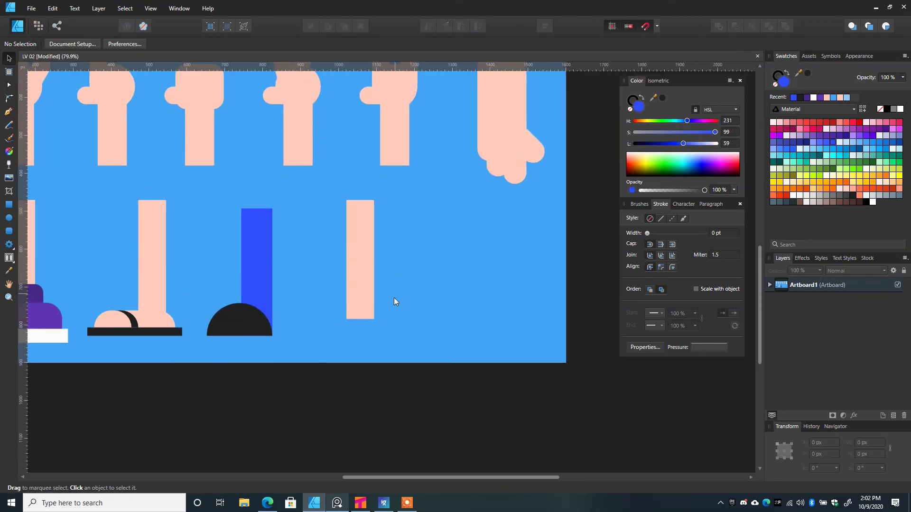
# Draw a thin rounded rectangle at the fourth leg's lower end, fill it with near-black and size it to about 173 × 22.5 px
pyautogui.scroll(2, 394, 297)
pyautogui.press('m')
pyautogui.moveTo(247, 331); pyautogui.dragTo(340, 332)
pyautogui.press('v')
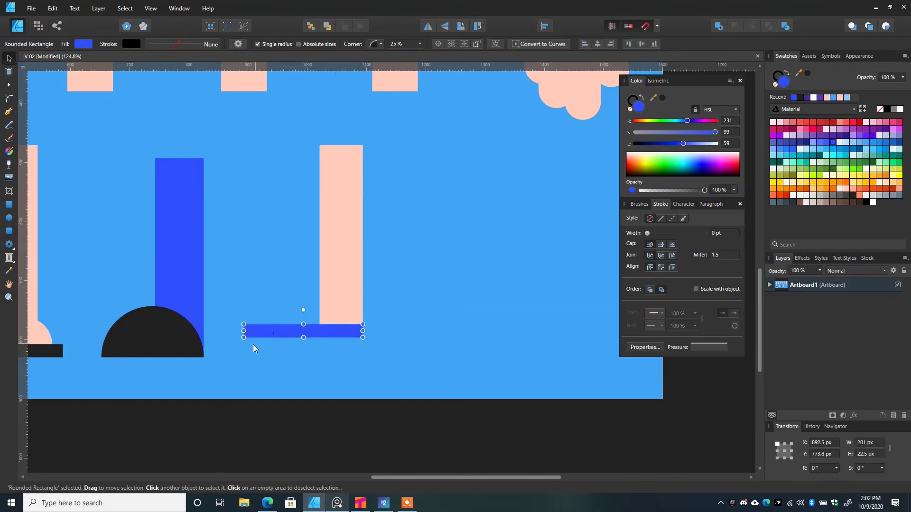
pyautogui.press('i')
pyautogui.click(188, 341)
pyautogui.press('v')
pyautogui.moveTo(258, 336); pyautogui.dragTo(261, 336)
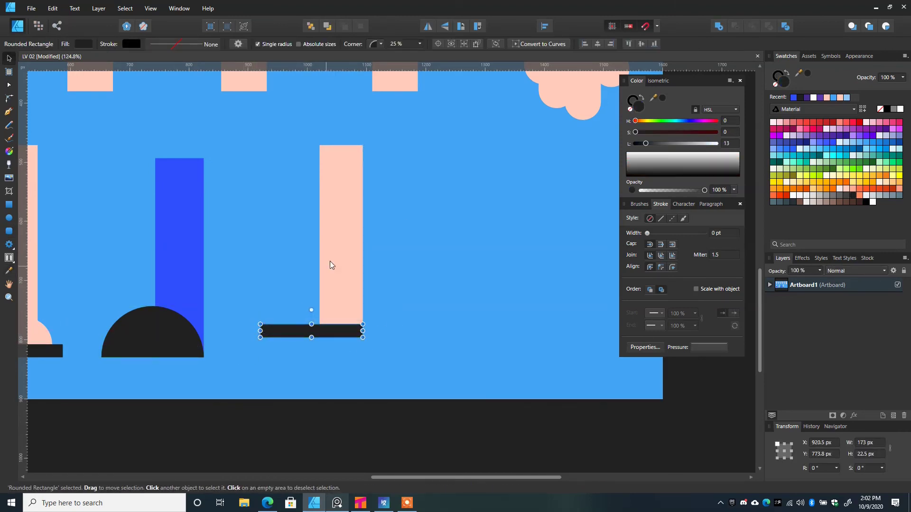
# Fill the fourth leg with dark blue (H 206, S 99, L 31) and move it with its flat shoe down slightly
pyautogui.click(347, 277)
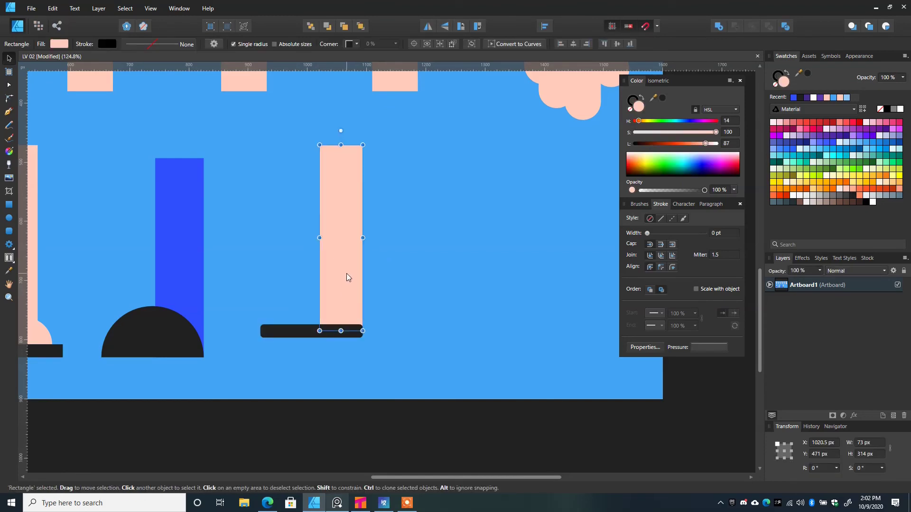
pyautogui.click(861, 148)
pyautogui.click(442, 243)
pyautogui.click(309, 332)
pyautogui.keyDown('shift'); pyautogui.click(344, 232); pyautogui.keyUp('shift')
pyautogui.moveTo(344, 232); pyautogui.dragTo(339, 259)
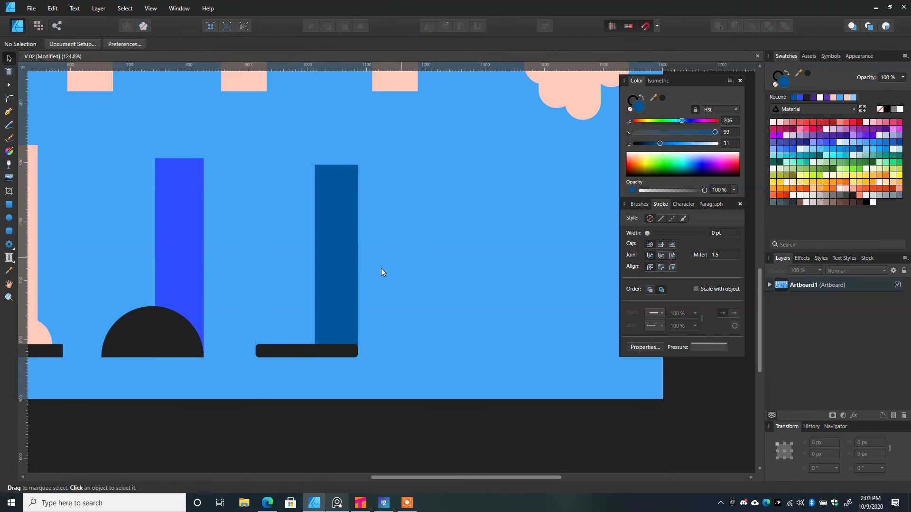
pyautogui.scroll(-5, 381, 268)
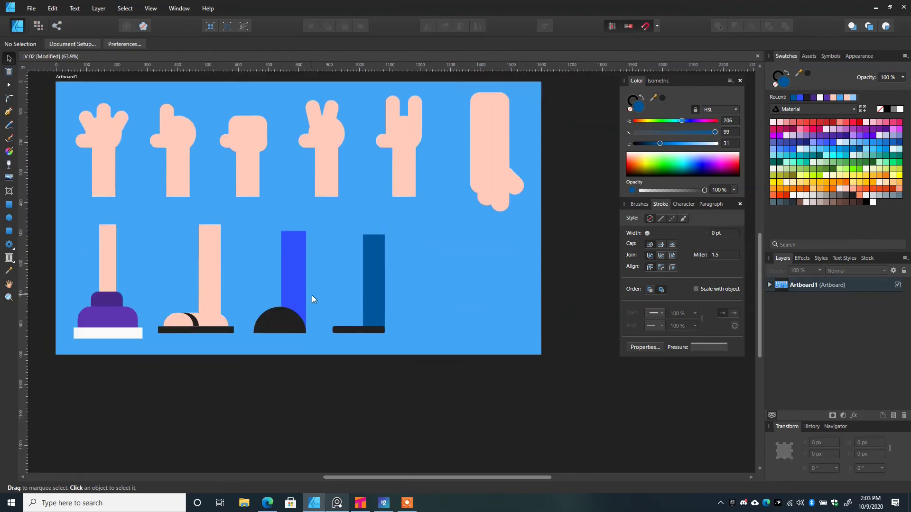
# Duplicate the bright blue leg with its semicircular shoe and place the copy beyond the dark blue leg
pyautogui.scroll(3, 407, 365)
pyautogui.click(258, 310)
pyautogui.keyDown('shift'); pyautogui.click(236, 347); pyautogui.keyUp('shift')
pyautogui.moveTo(237, 347)
pyautogui.keyDown('ctrl'); pyautogui.mouseDown()
pyautogui.moveTo(519, 309)
pyautogui.moveTo(485, 313)
pyautogui.moveTo(518, 324)
pyautogui.moveTo(500, 327)
pyautogui.mouseUp(); pyautogui.keyUp('ctrl')
pyautogui.click(553, 364)
# Scale the copied semicircular shoe to about 148 × 74 px, flush with the back of the fifth leg
pyautogui.scroll(3, 553, 364)
pyautogui.click(495, 354)
pyautogui.moveTo(469, 360); pyautogui.dragTo(491, 360)
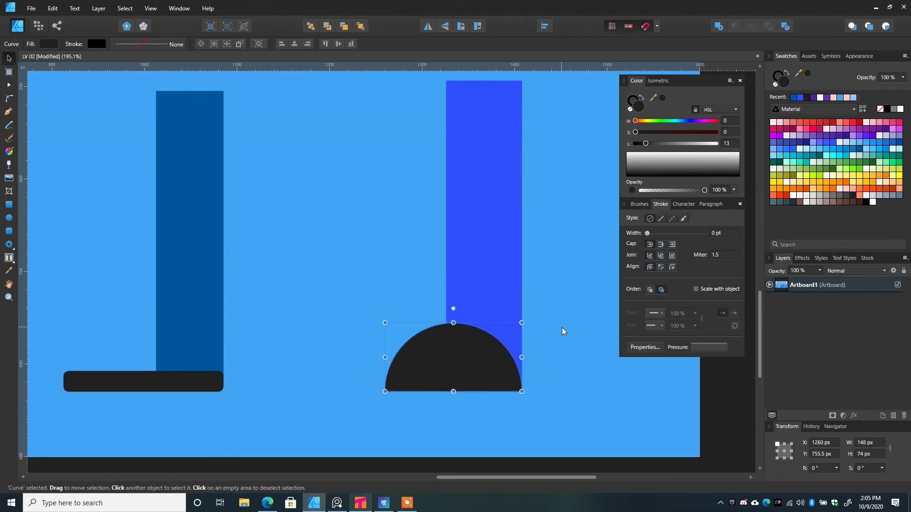
pyautogui.click(562, 328)
# Draw a boot shaft rectangle over the fifth leg's lower part, slightly wider than the leg, and fill it with the shoe's near-black
pyautogui.click(9, 205)
pyautogui.moveTo(439, 262); pyautogui.dragTo(522, 392)
pyautogui.press('i')
pyautogui.click(426, 364)
pyautogui.hotkey('ctrl', 'd')
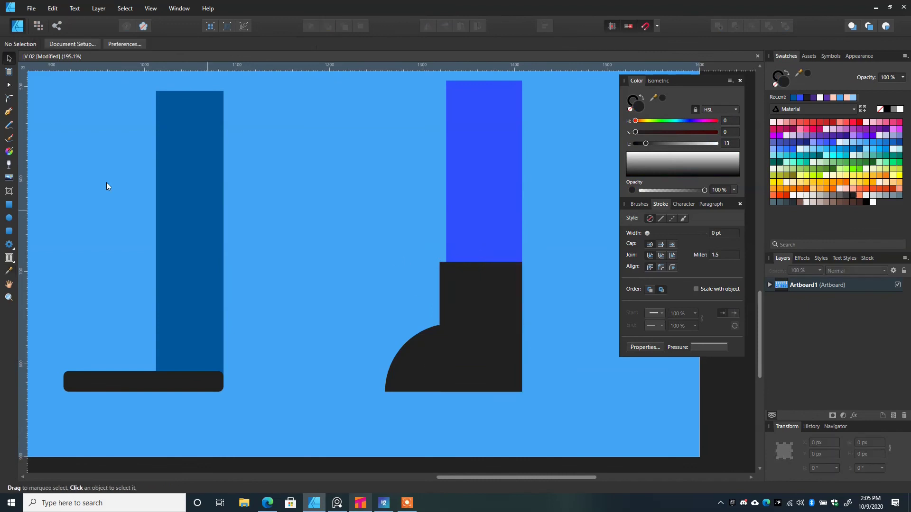
# Draw a near-black cuff rectangle about 108 × 19 px across the boot shaft's upper edge
pyautogui.press('m')
pyautogui.moveTo(532, 283); pyautogui.dragTo(531, 279)
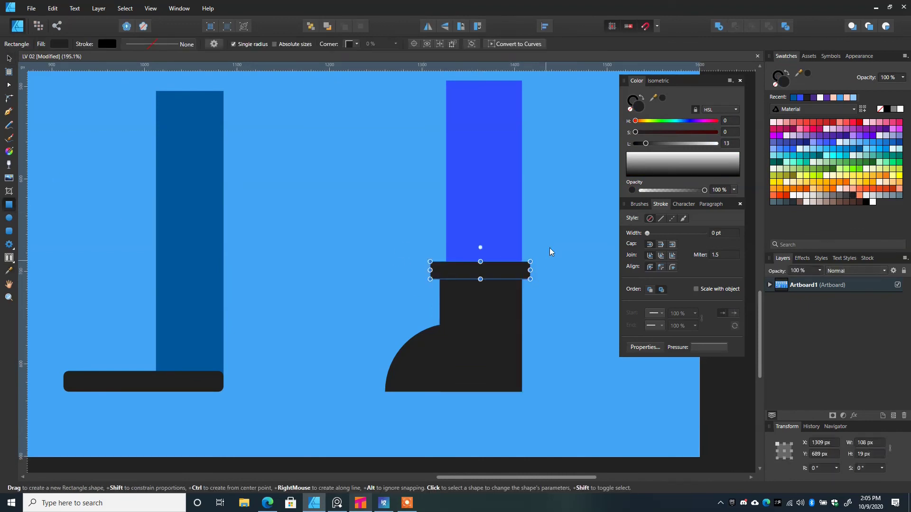
pyautogui.press('v')
pyautogui.click(550, 248)
pyautogui.scroll(-5, 437, 261)
pyautogui.moveTo(390, 246); pyautogui.dragTo(420, 289)
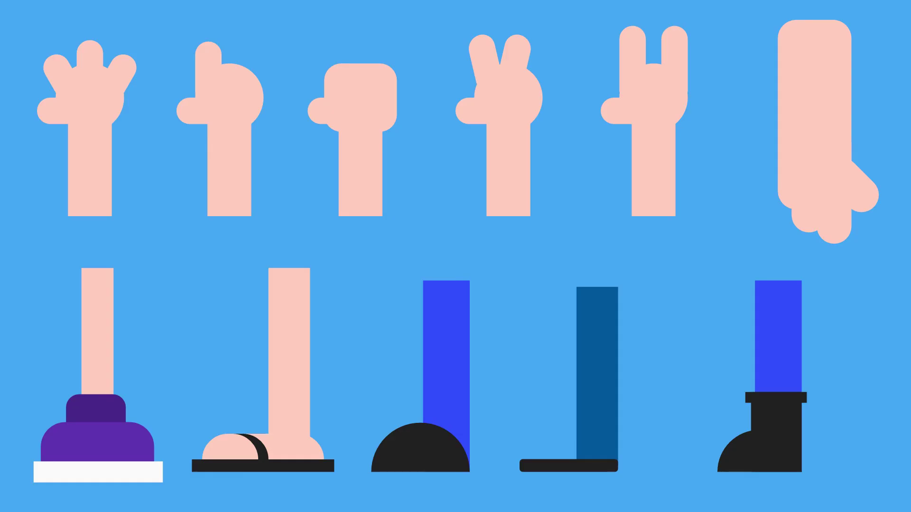